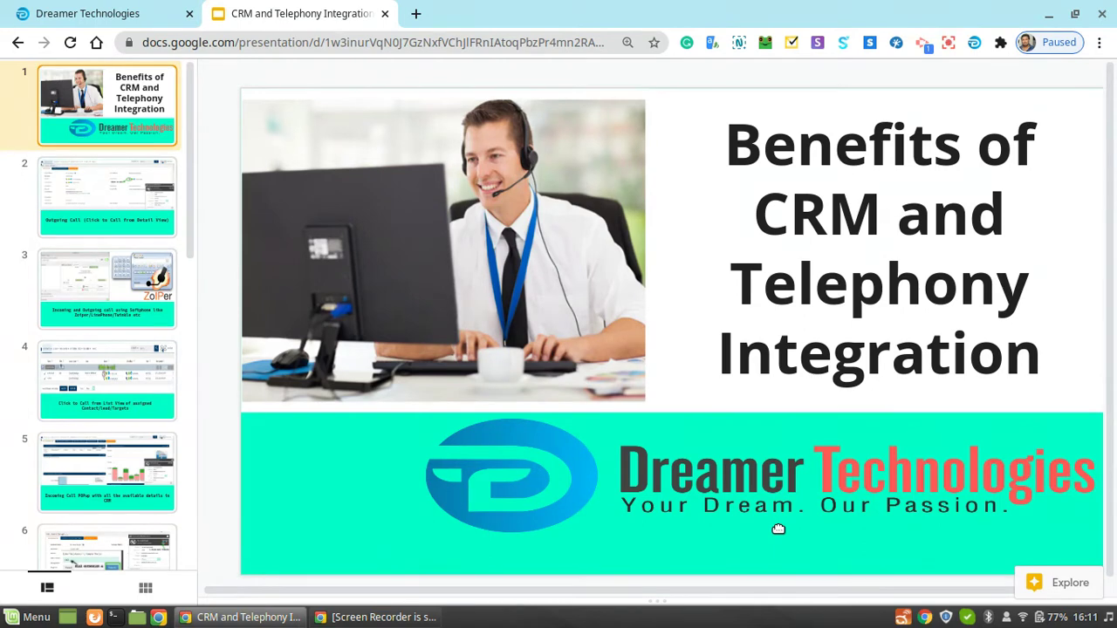
Show the click-to-call slide, switch to the CRM, and open the first recently viewed contact's record.
{"action": "key", "text": "Down"}
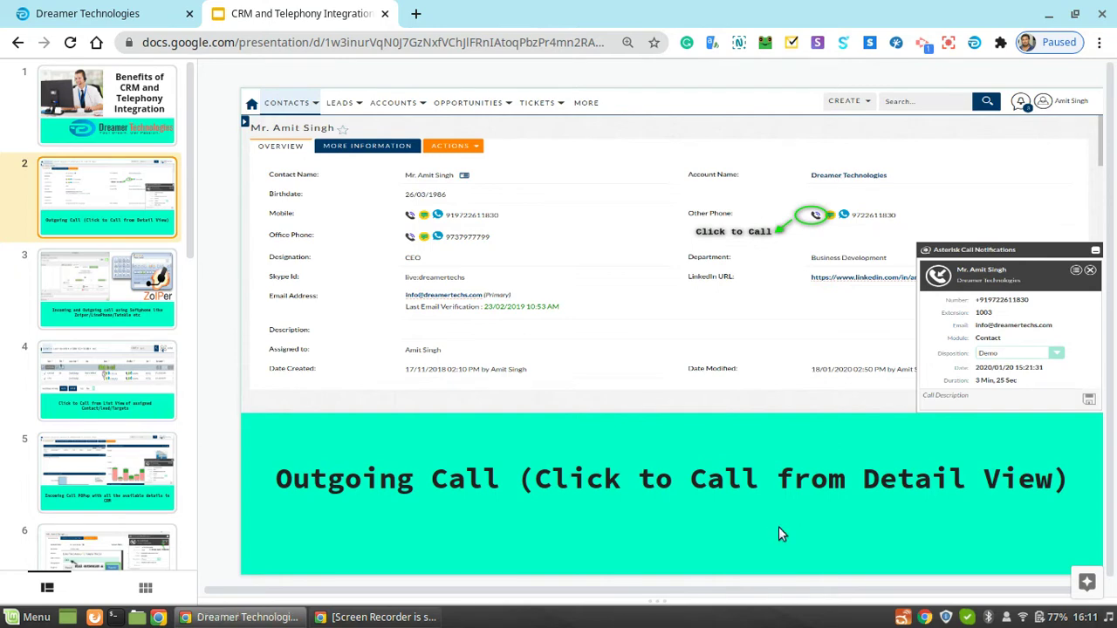
{"action": "key", "text": "ctrl+shift+Tab"}
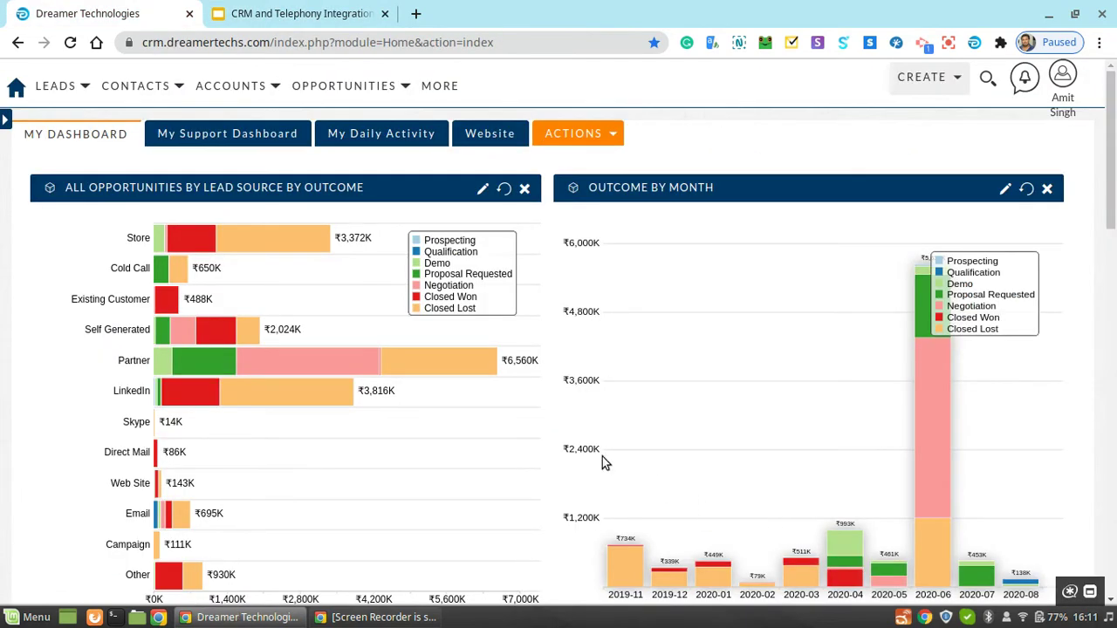
{"action": "mouse_move", "coordinate": [133, 91]}
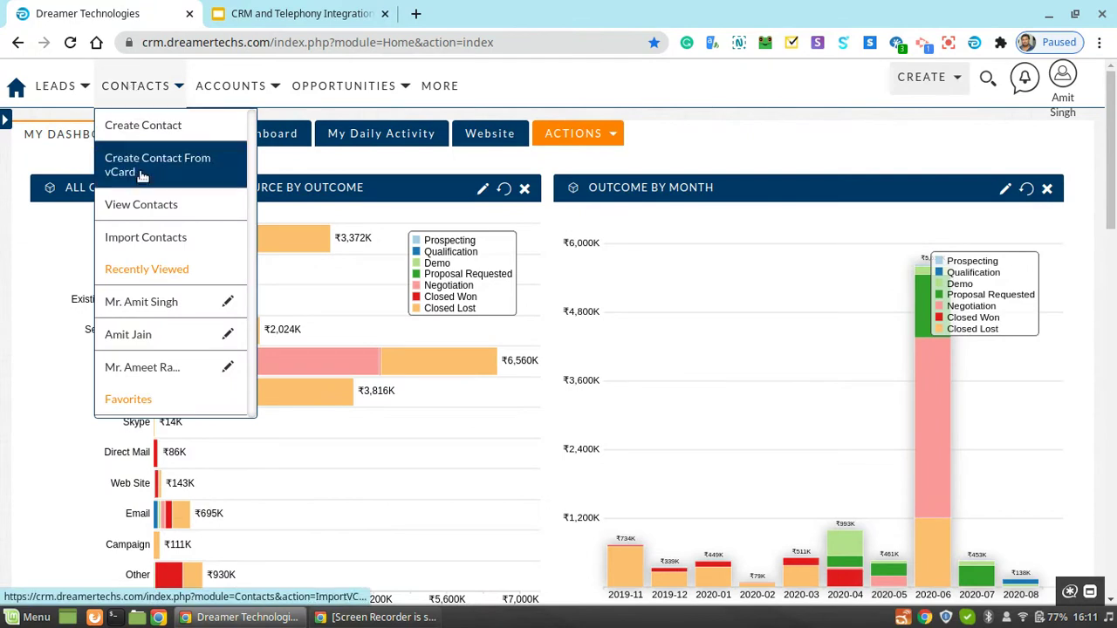
{"action": "left_click", "coordinate": [135, 307]}
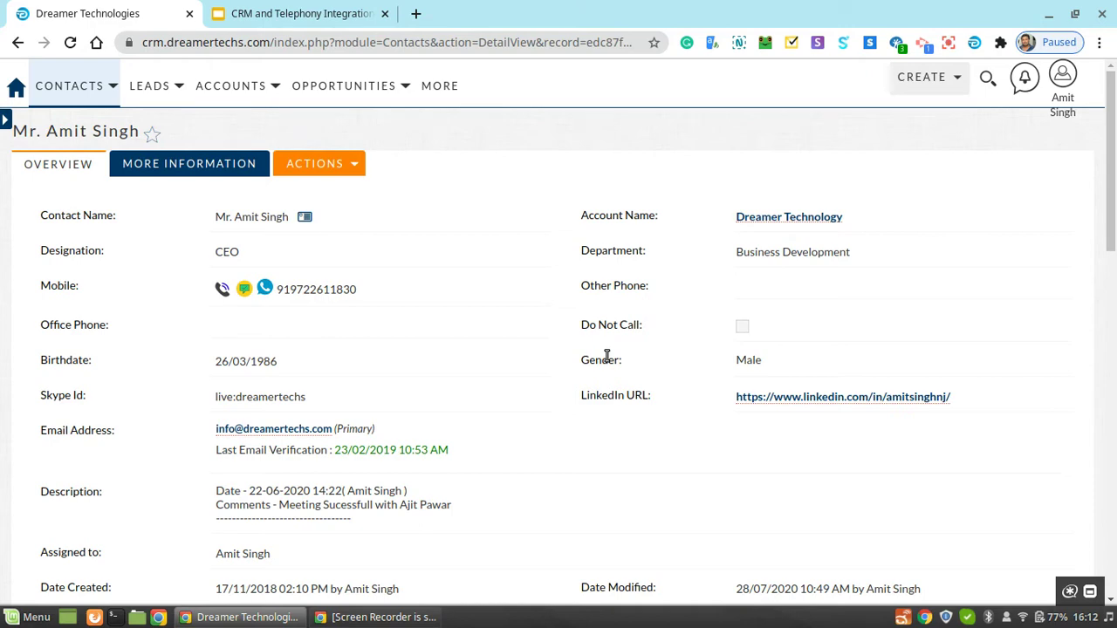
Switch to the presentation, show the softphone slide, and return to the contact record in the CRM.
{"action": "key", "text": "ctrl+Tab"}
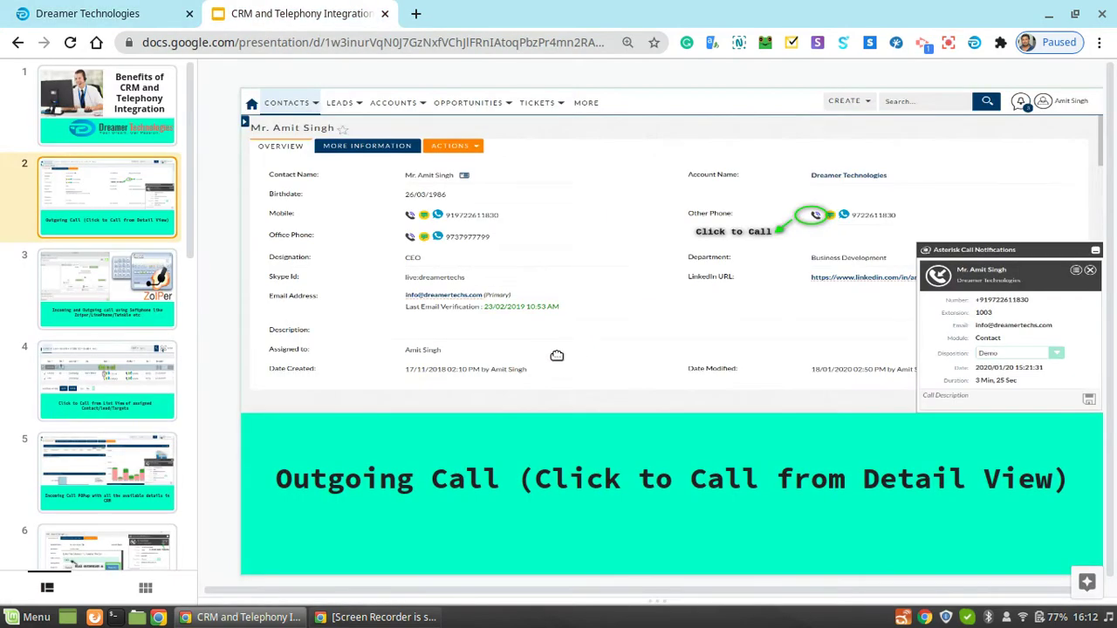
{"action": "key", "text": "Down"}
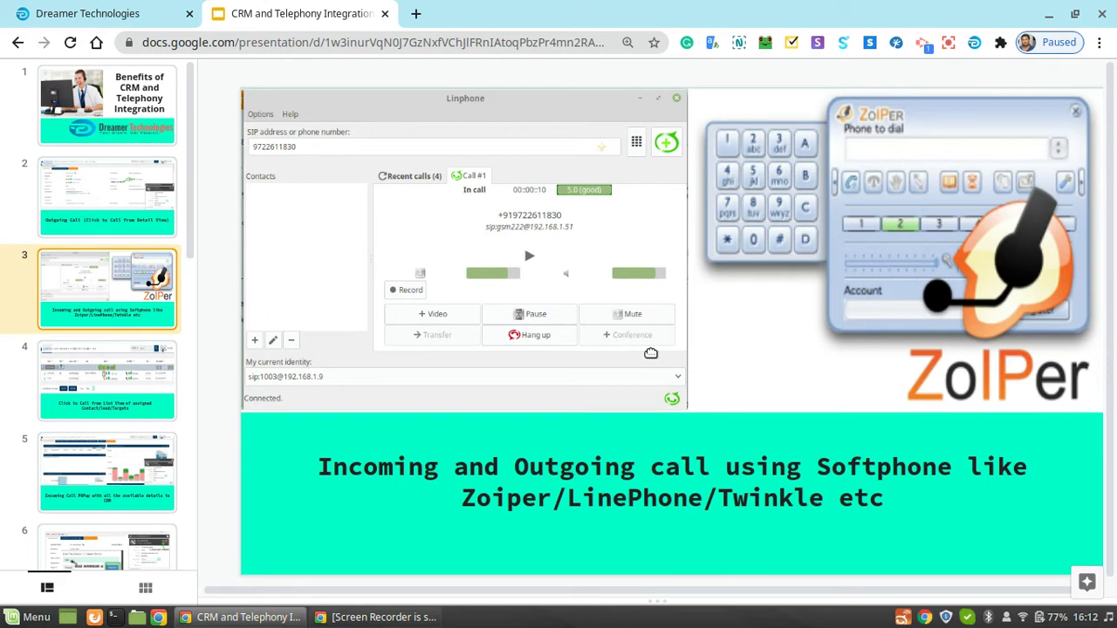
{"action": "key", "text": "ctrl+Tab"}
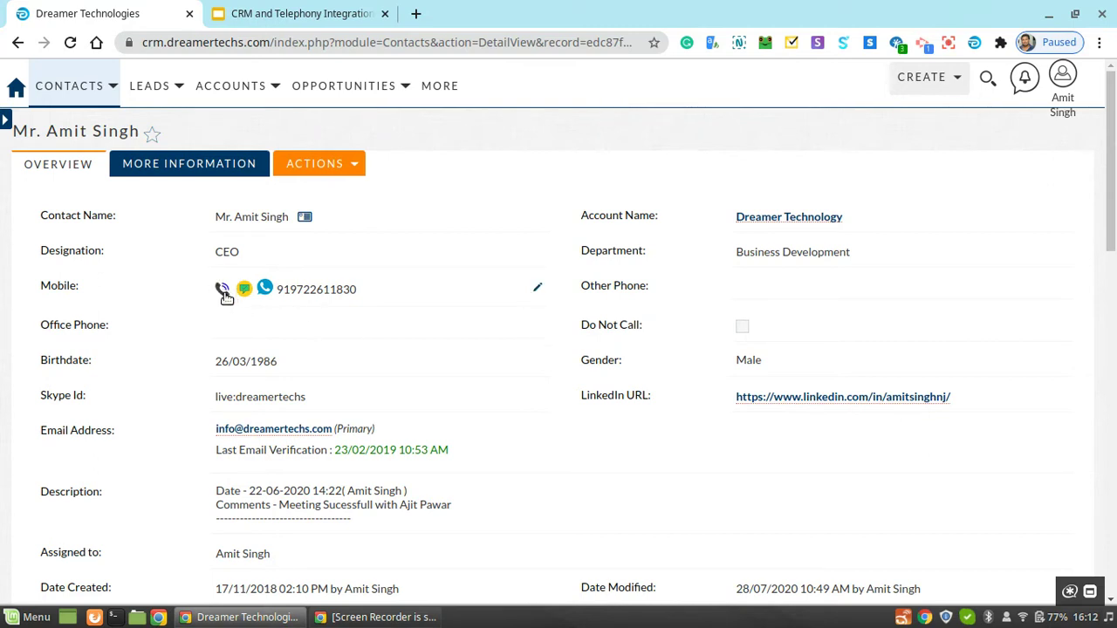
Call the contact's mobile number from the record, and answer the incoming extension call in Linphone.
{"action": "left_click", "coordinate": [224, 293]}
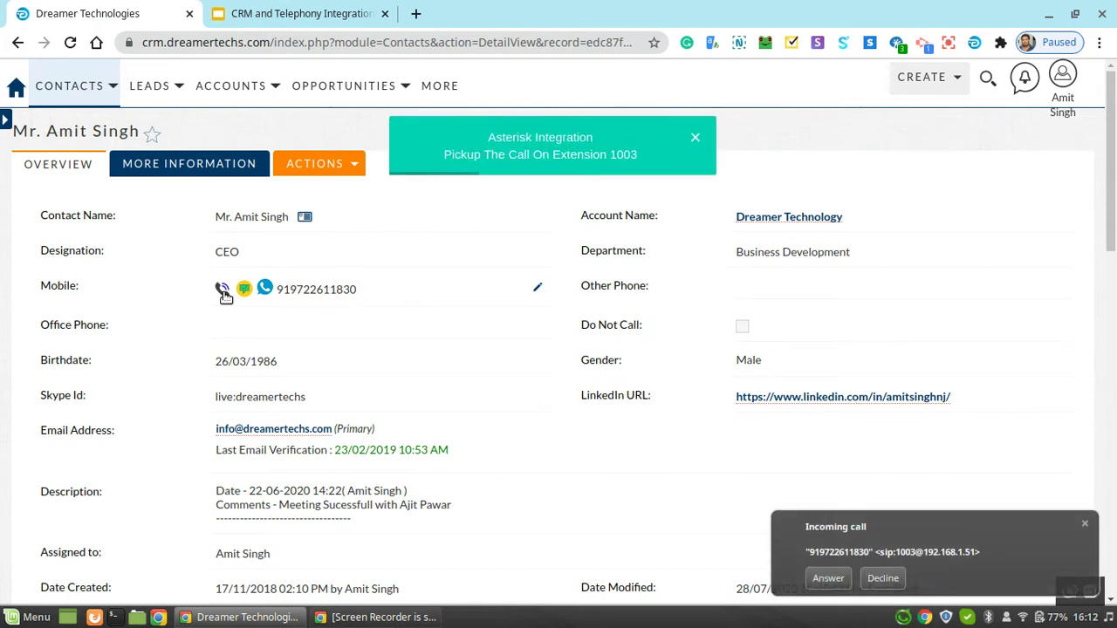
{"action": "key", "text": "super"}
{"action": "key", "text": "super"}
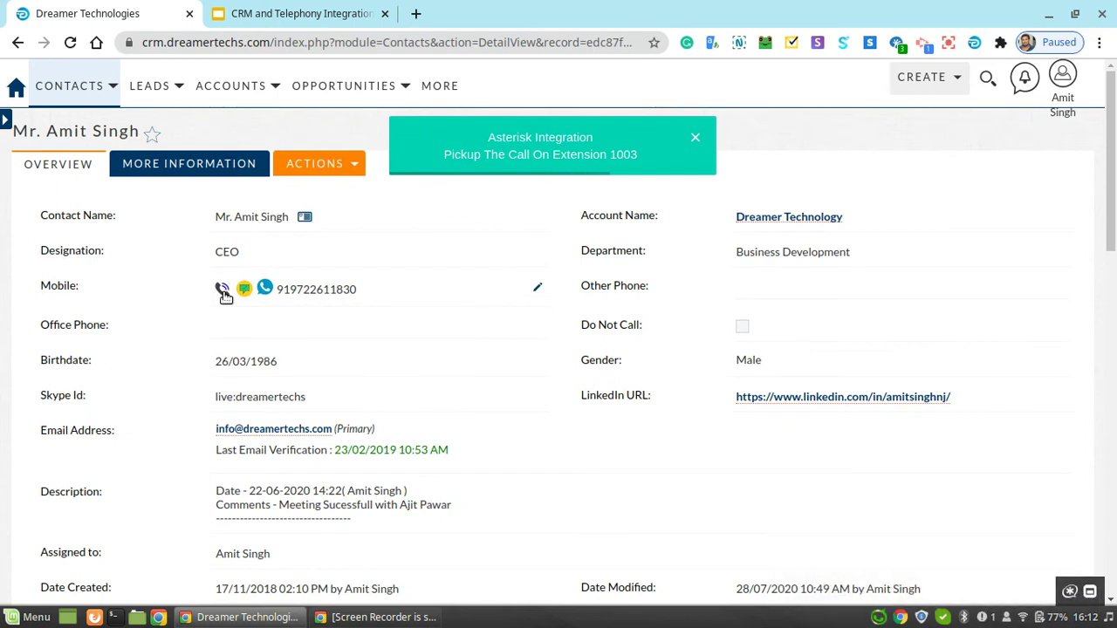
{"action": "key", "text": "alt+Tab"}
{"action": "key", "text": "alt+Tab"}
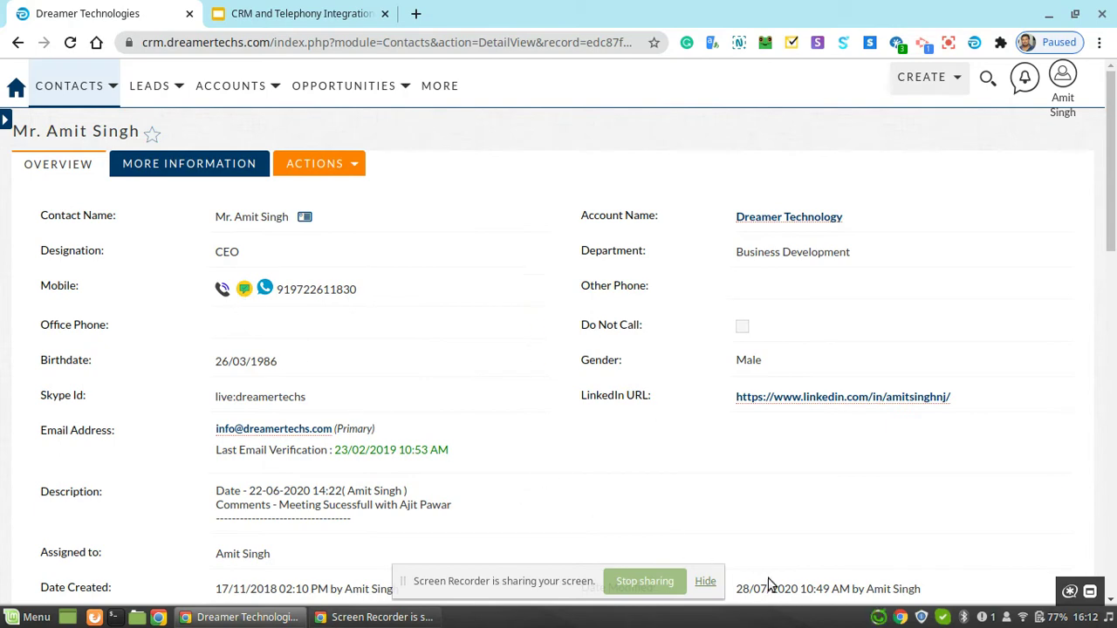
{"action": "left_click", "coordinate": [879, 618]}
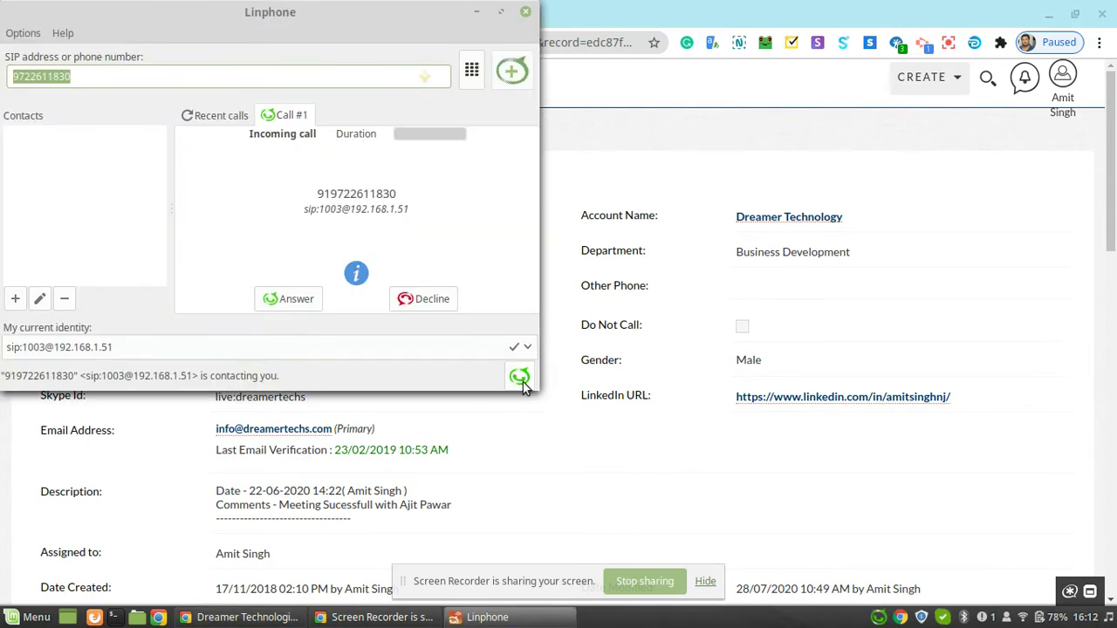
{"action": "left_click", "coordinate": [294, 301]}
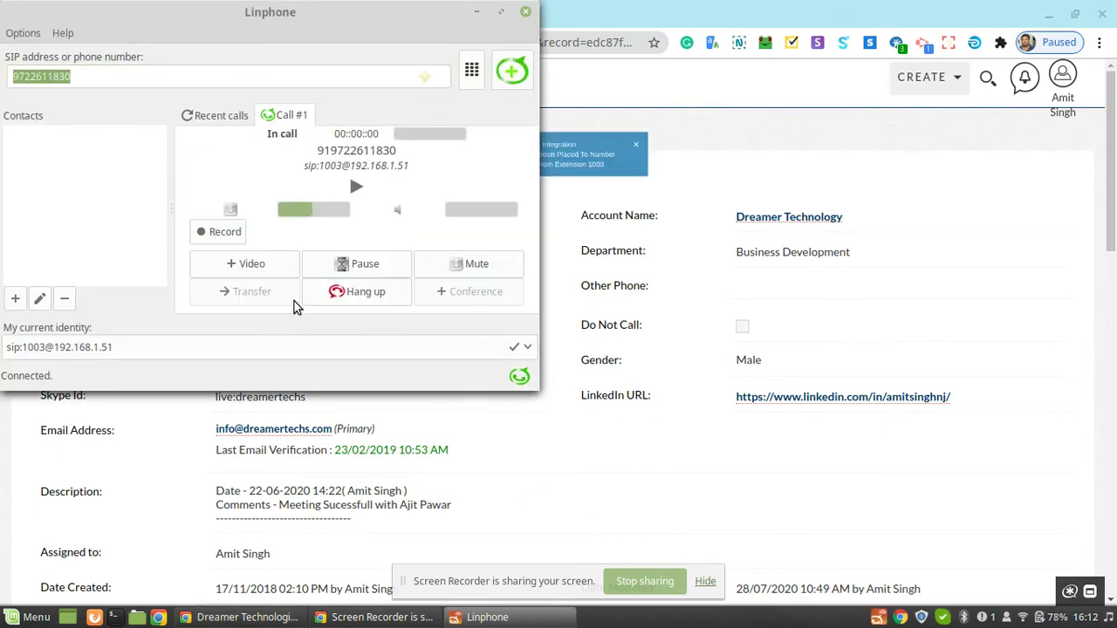
Return to the CRM, display the contact record in full screen, and hide the screen-sharing notice.
{"action": "left_click", "coordinate": [696, 367]}
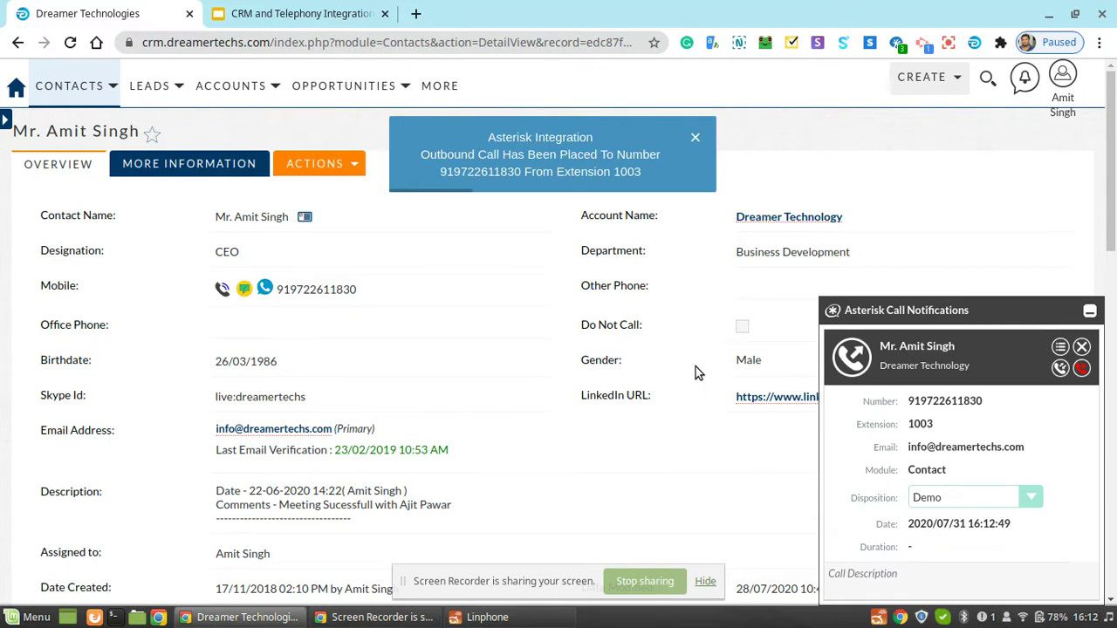
{"action": "key", "text": "F11"}
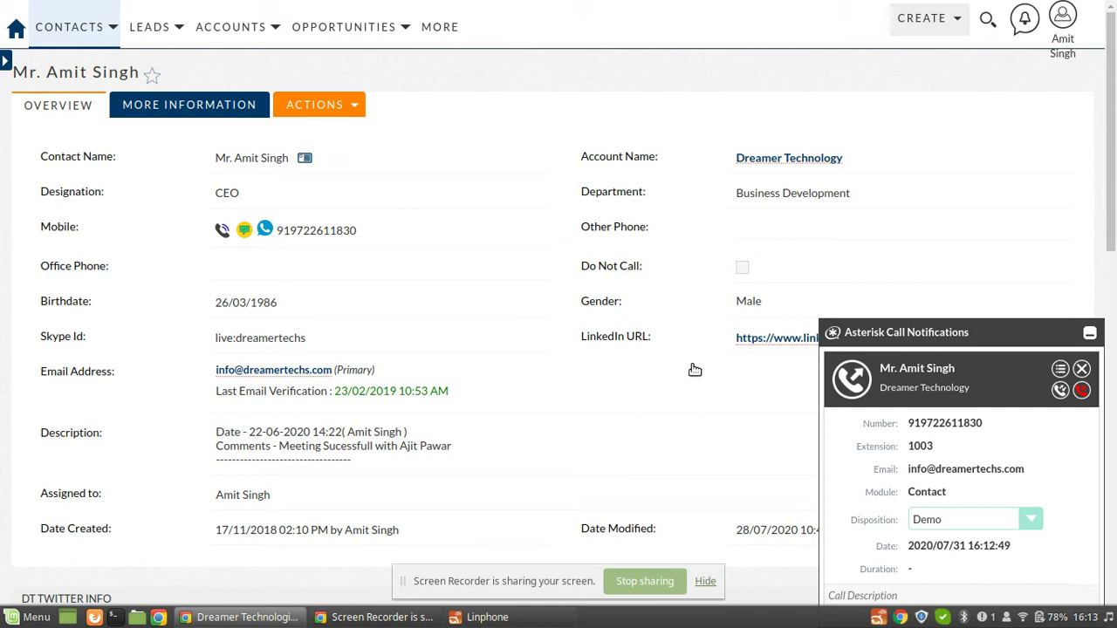
{"action": "left_click", "coordinate": [707, 583]}
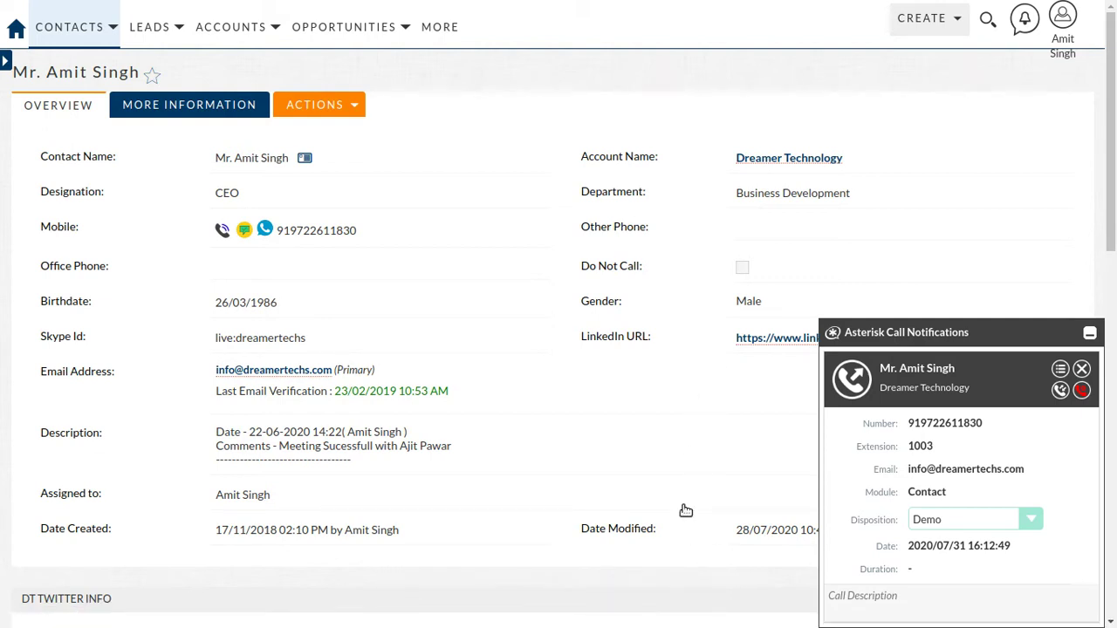
Examine the quick actions and the disposition options offered in the call notification.
{"action": "left_click", "coordinate": [1060, 369]}
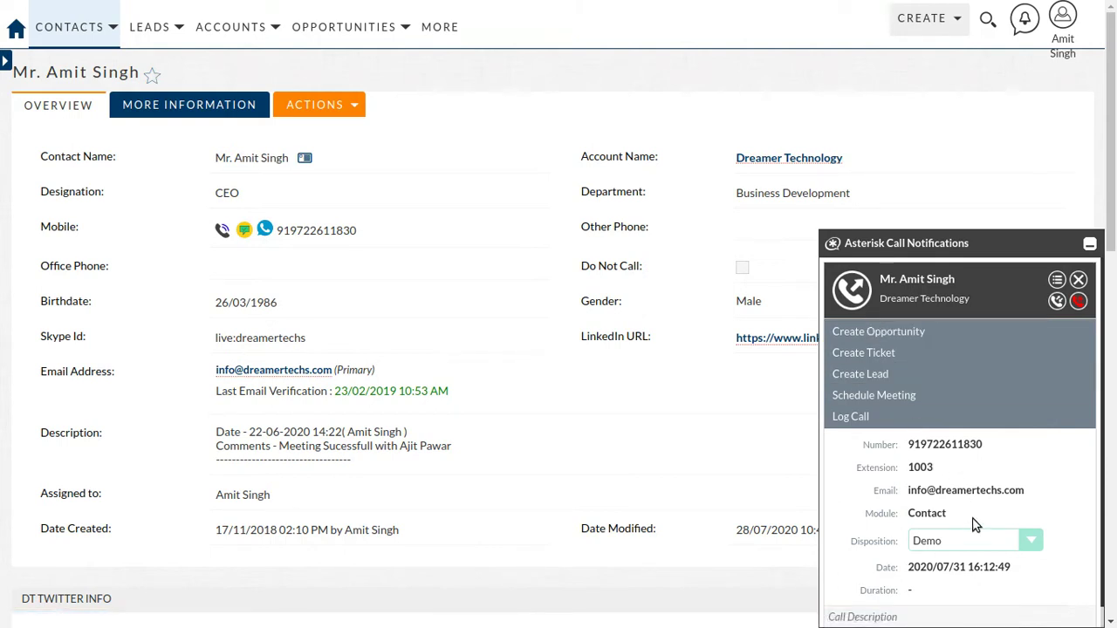
{"action": "left_click", "coordinate": [967, 542]}
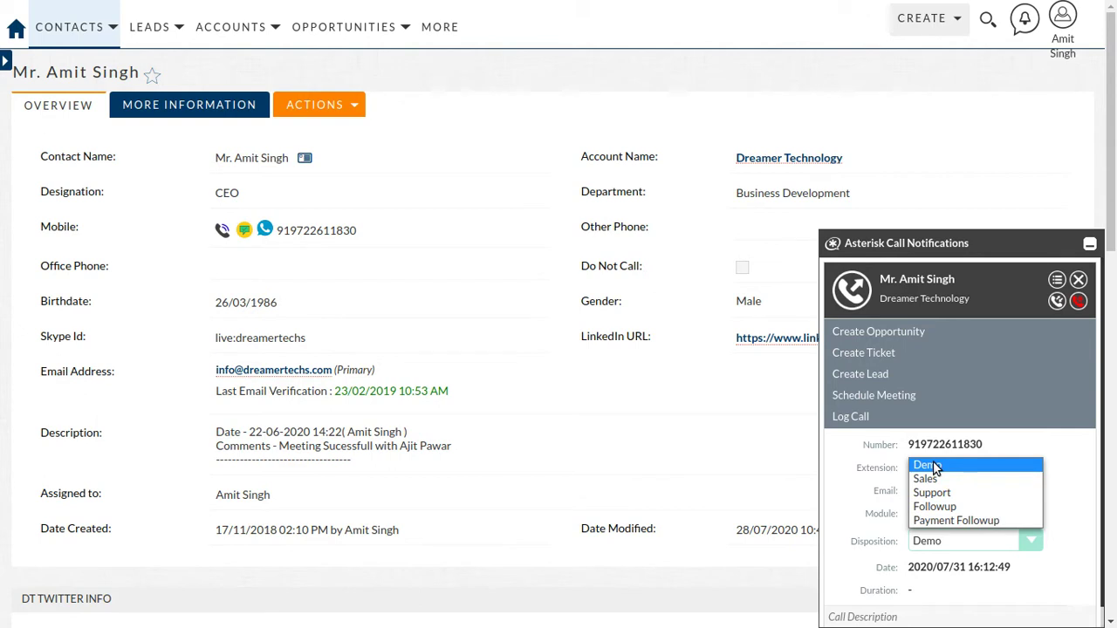
{"action": "left_click", "coordinate": [1057, 279]}
{"action": "left_click", "coordinate": [1057, 279]}
{"action": "left_click", "coordinate": [934, 527]}
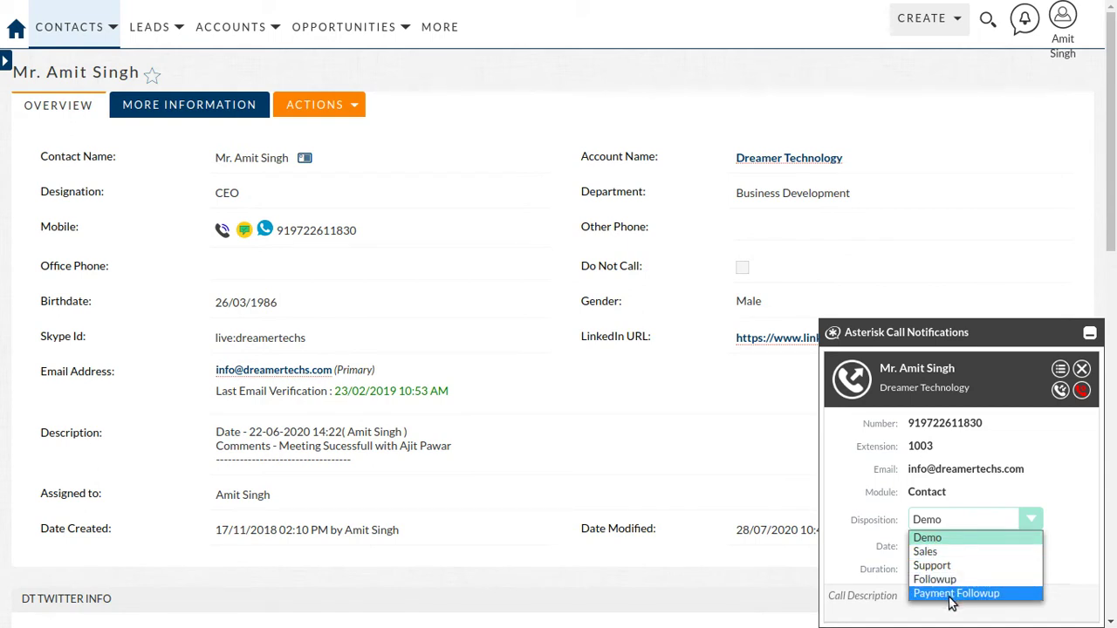
{"action": "left_click", "coordinate": [1033, 462]}
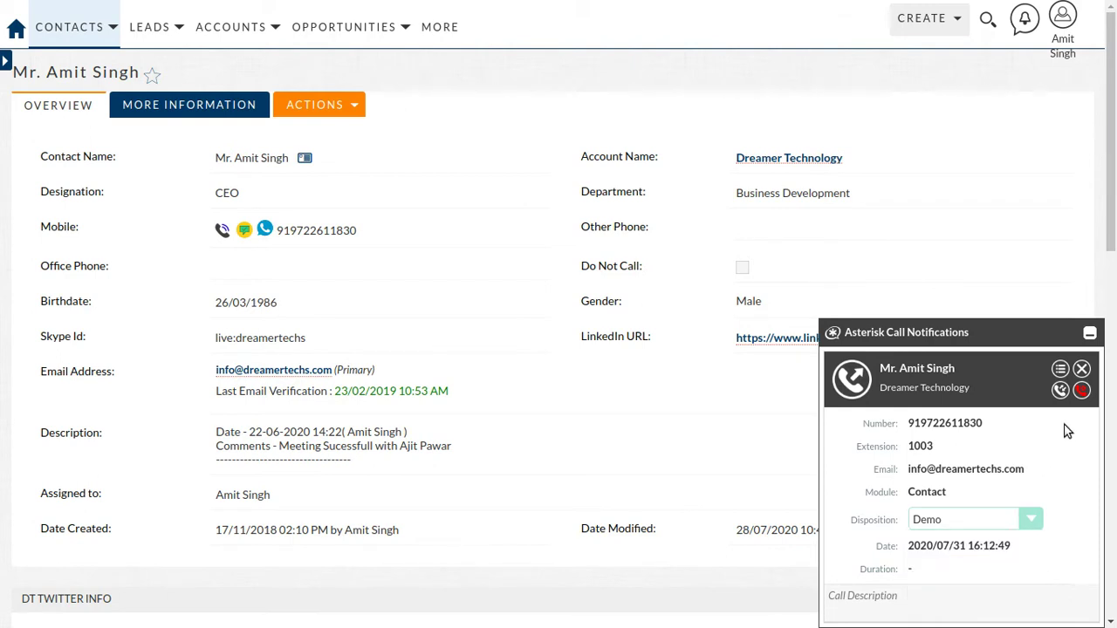
Hang up the call from its notification, and save the call description "Demo of outgoing calls from CRM".
{"action": "left_click", "coordinate": [1081, 390]}
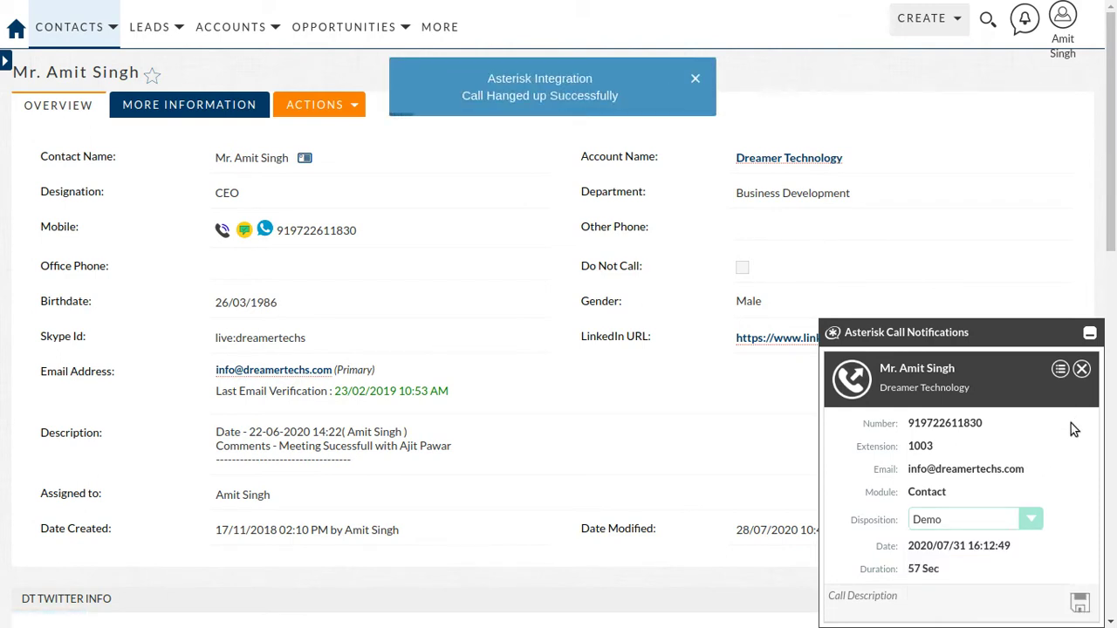
{"action": "left_click", "coordinate": [926, 598]}
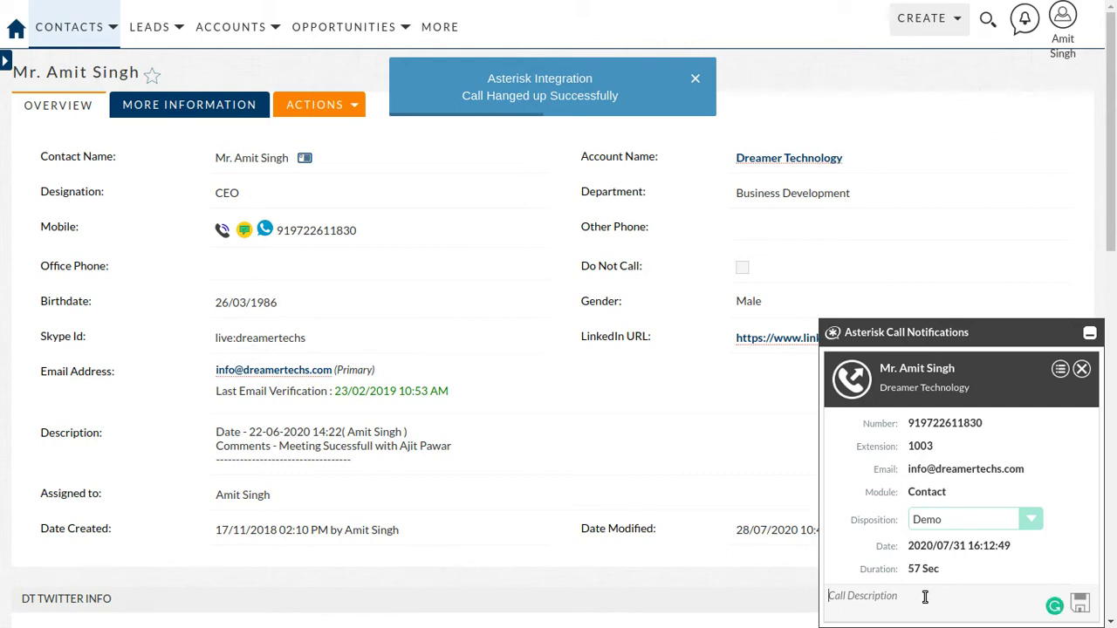
{"action": "type", "text": "Demo of"}
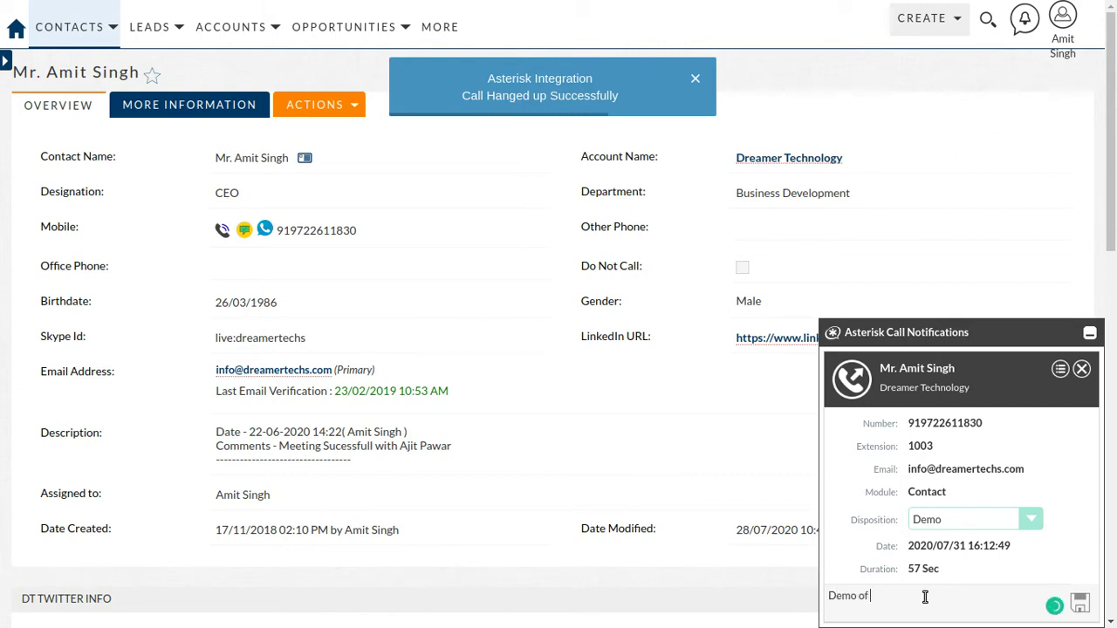
{"action": "type", "text": " outgoing calls"}
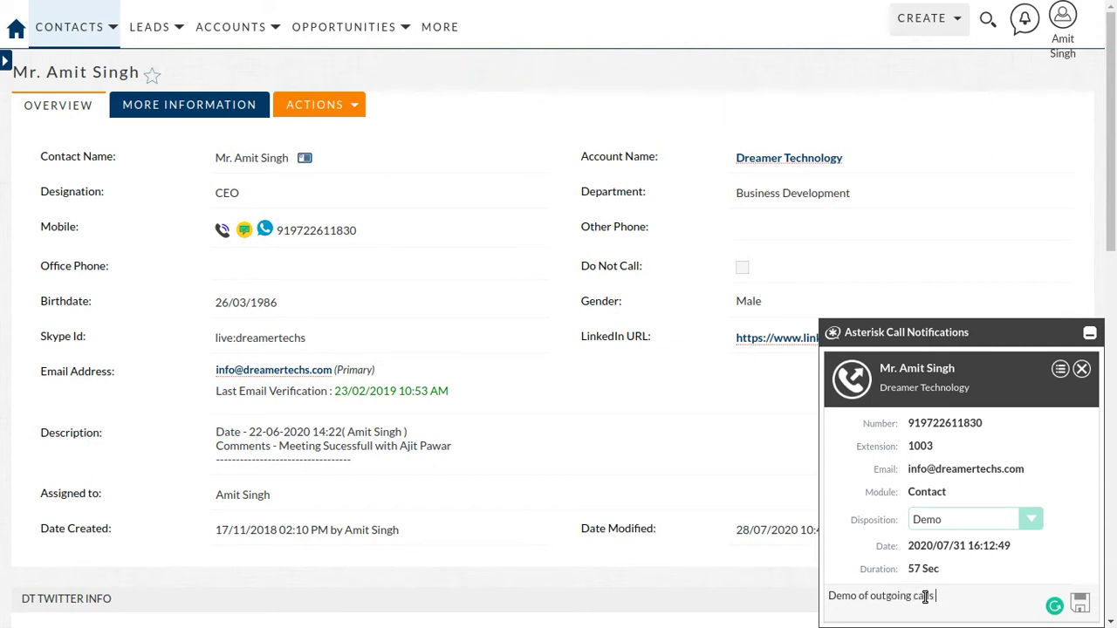
{"action": "type", "text": " from CRM"}
{"action": "left_click", "coordinate": [1081, 604]}
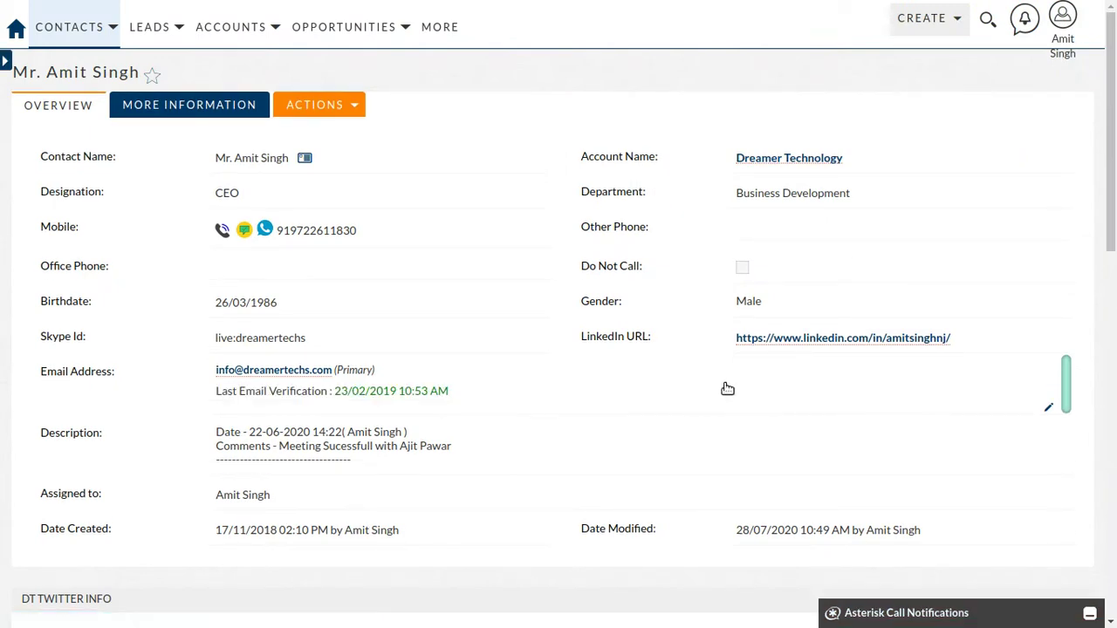
Collapse the contact's DT Twitter Info section and look through the Asterisk Calls list.
{"action": "scroll", "coordinate": [727, 388], "scroll_direction": "down", "scroll_amount": 4}
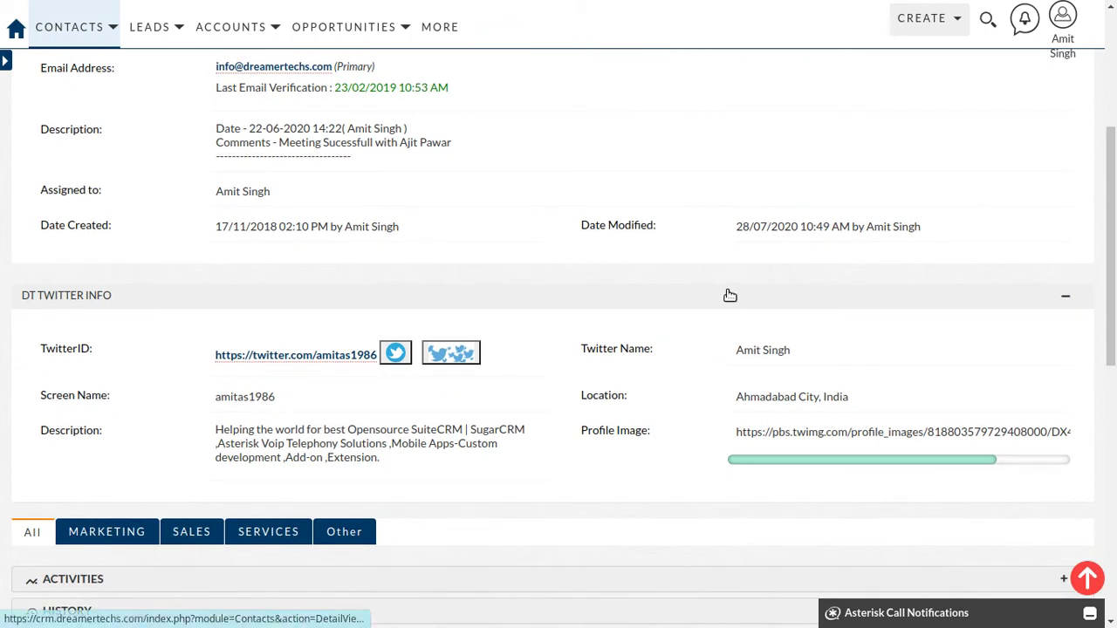
{"action": "left_click", "coordinate": [728, 294]}
{"action": "scroll", "coordinate": [719, 344], "scroll_direction": "down", "scroll_amount": 2}
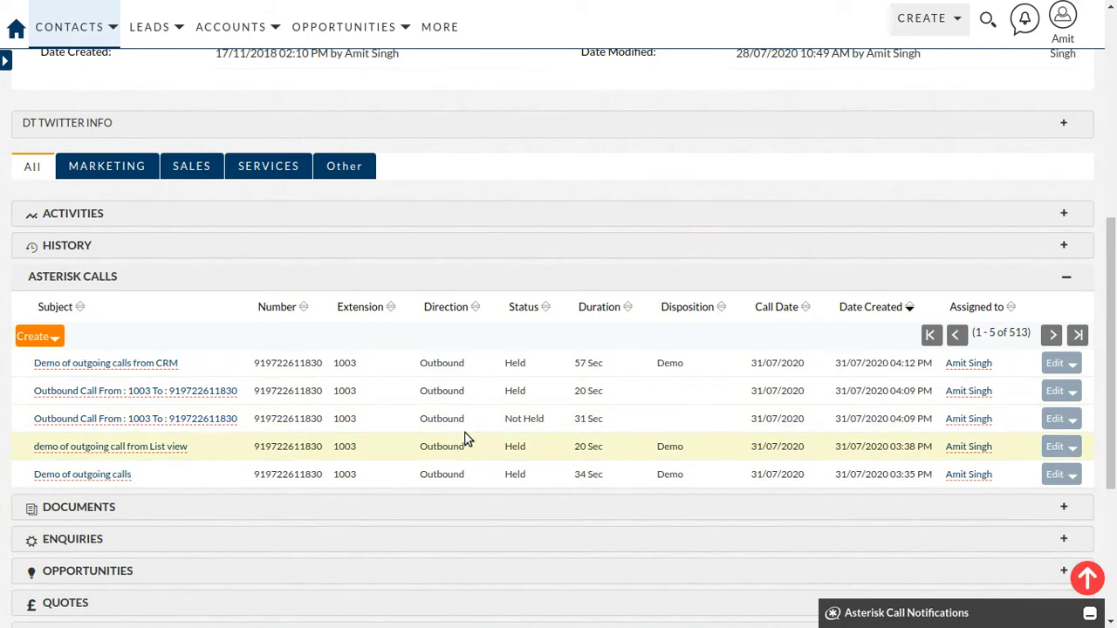
Open the call record "Demo of outgoing calls from CRM", play its recording briefly, and pause it.
{"action": "left_click", "coordinate": [141, 366]}
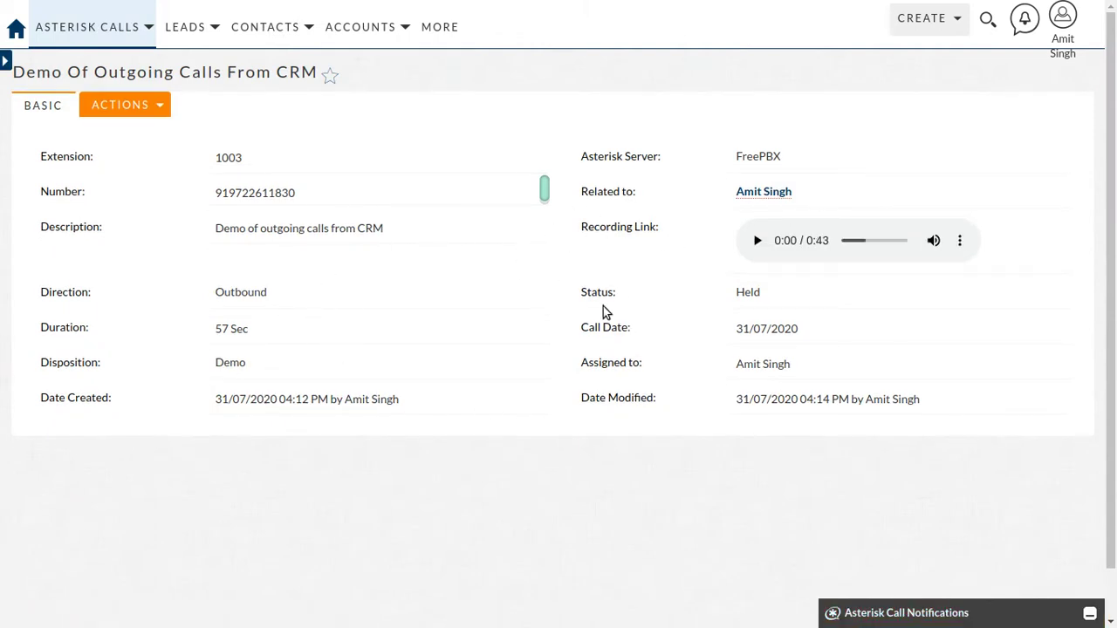
{"action": "left_click", "coordinate": [756, 241]}
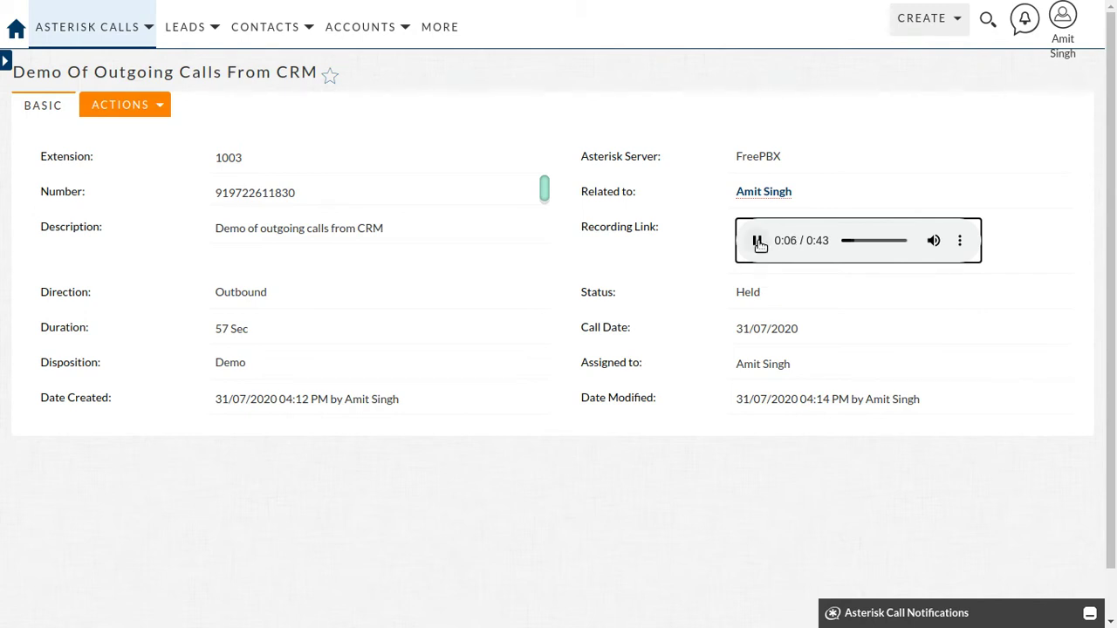
{"action": "left_click", "coordinate": [757, 242]}
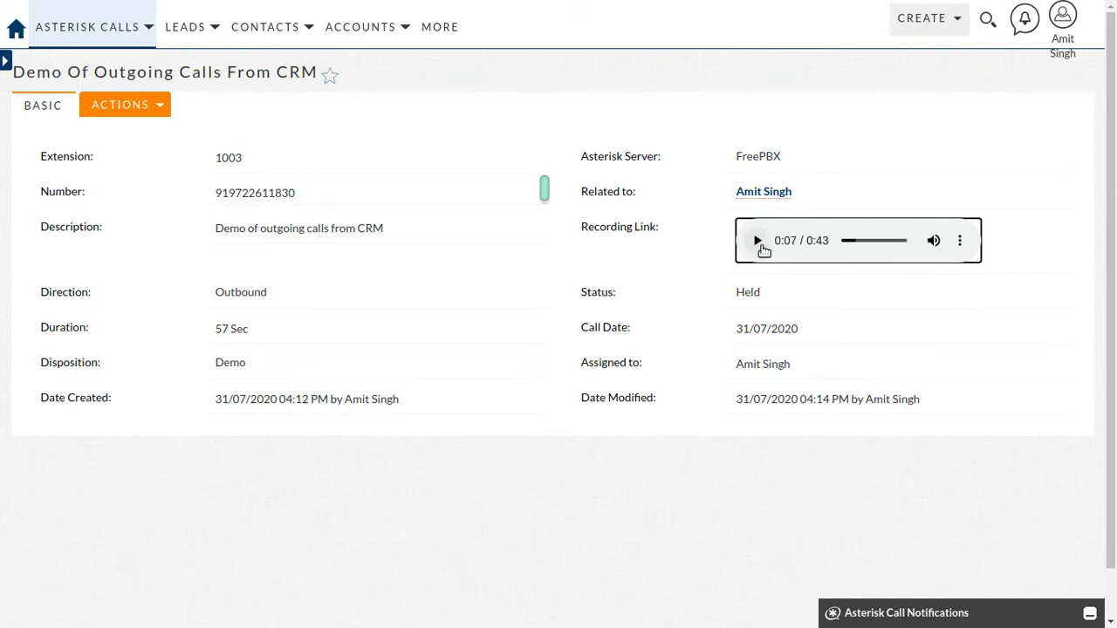
Try to download the call recording as a WAV file.
{"action": "left_click", "coordinate": [964, 242]}
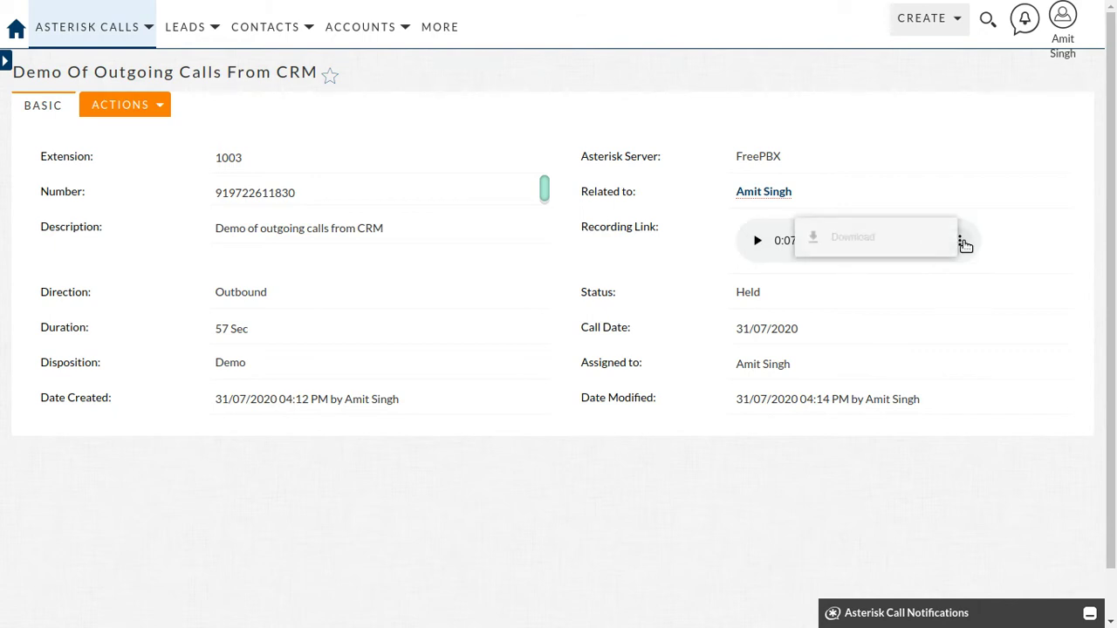
{"action": "left_click", "coordinate": [886, 241]}
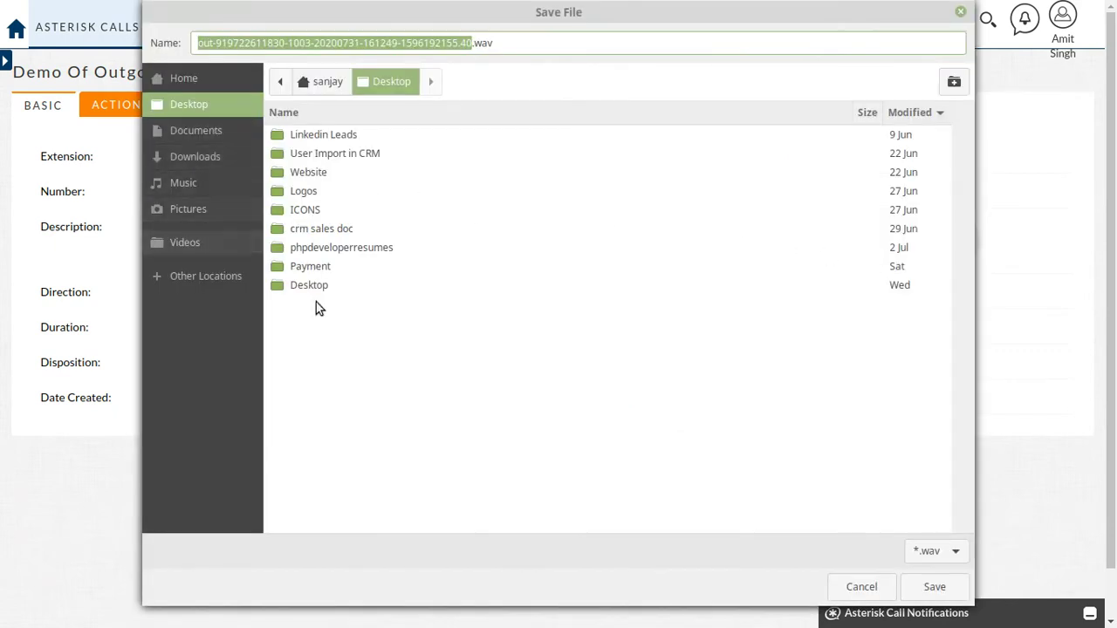
{"action": "left_click", "coordinate": [870, 586]}
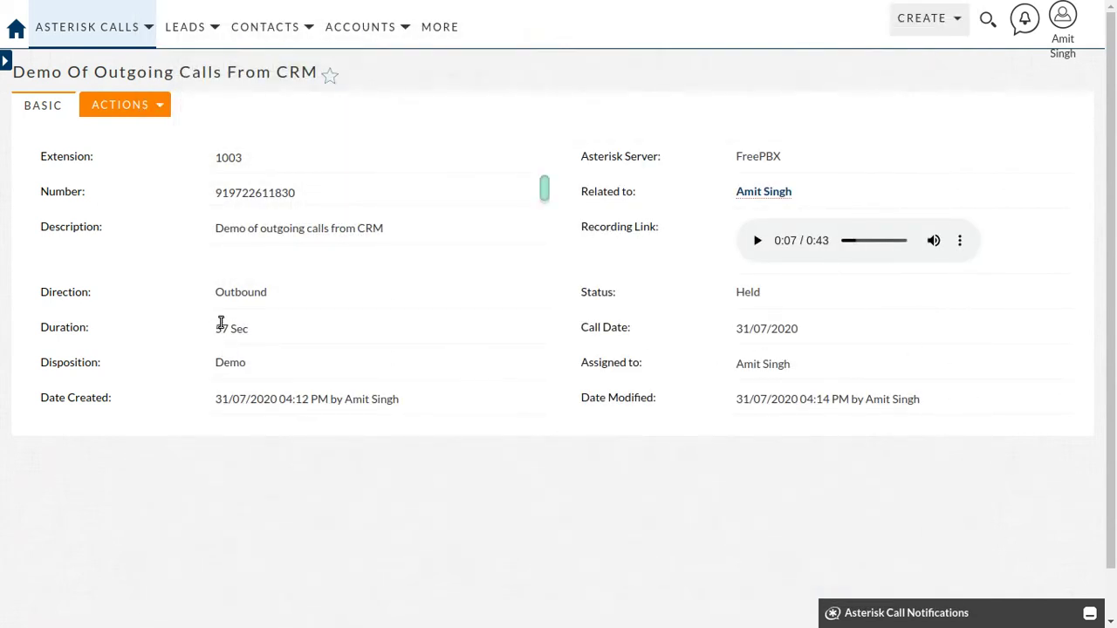
Examine the call record's duration, description, disposition, and related contact.
{"action": "left_click_drag", "start_coordinate": [218, 328], "coordinate": [257, 332]}
{"action": "left_click_drag", "start_coordinate": [216, 228], "coordinate": [385, 228]}
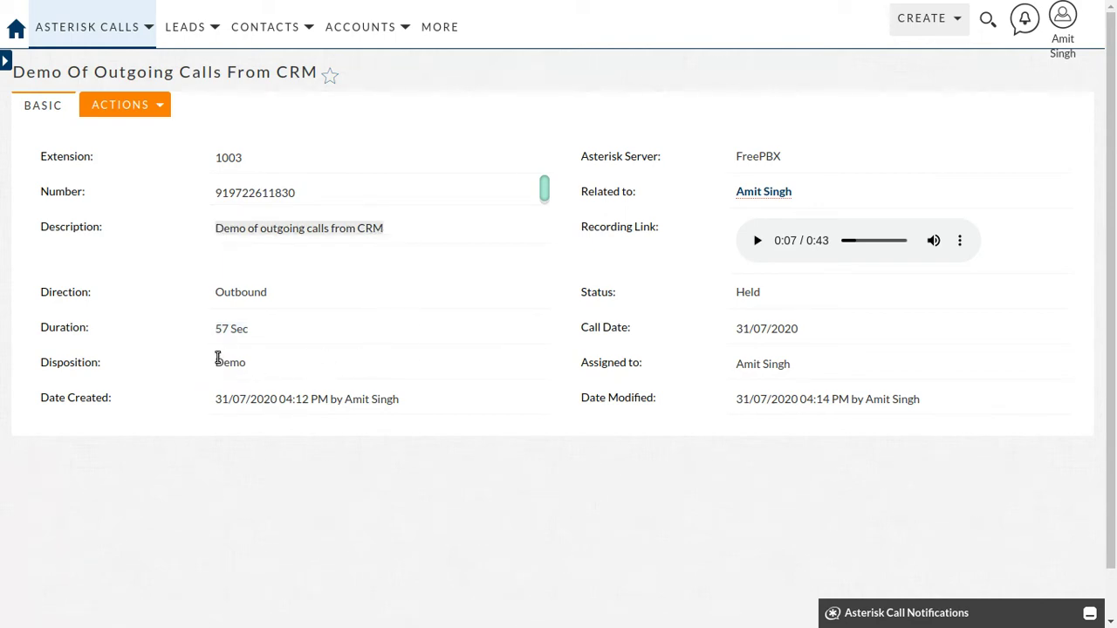
{"action": "left_click_drag", "start_coordinate": [218, 358], "coordinate": [243, 361]}
{"action": "left_click", "coordinate": [643, 213]}
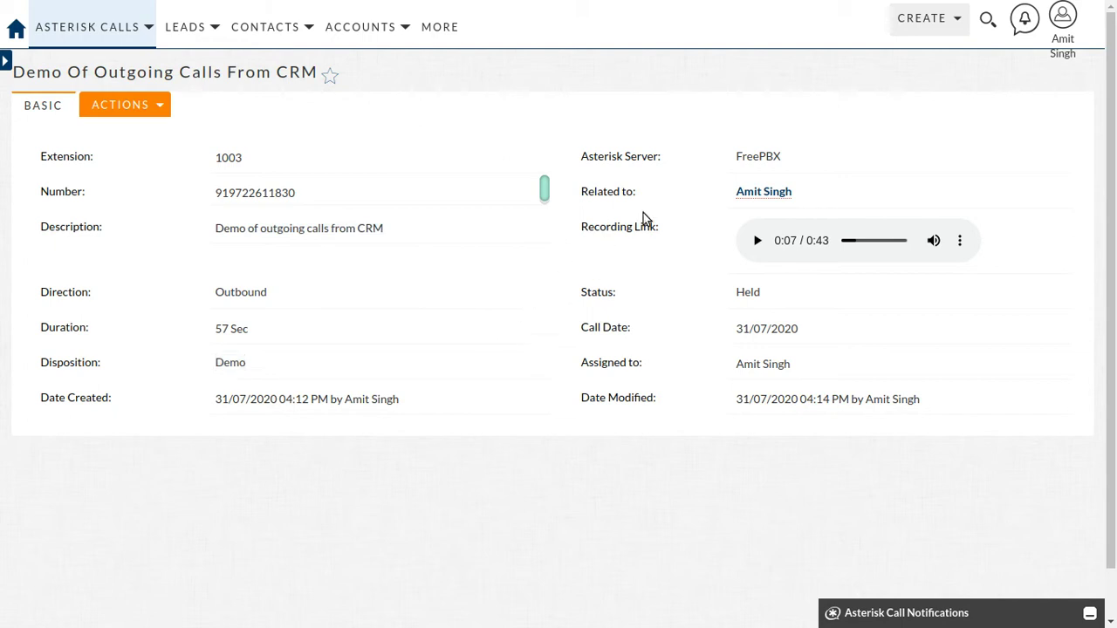
{"action": "left_click_drag", "start_coordinate": [813, 193], "coordinate": [707, 189]}
{"action": "left_click", "coordinate": [703, 195]}
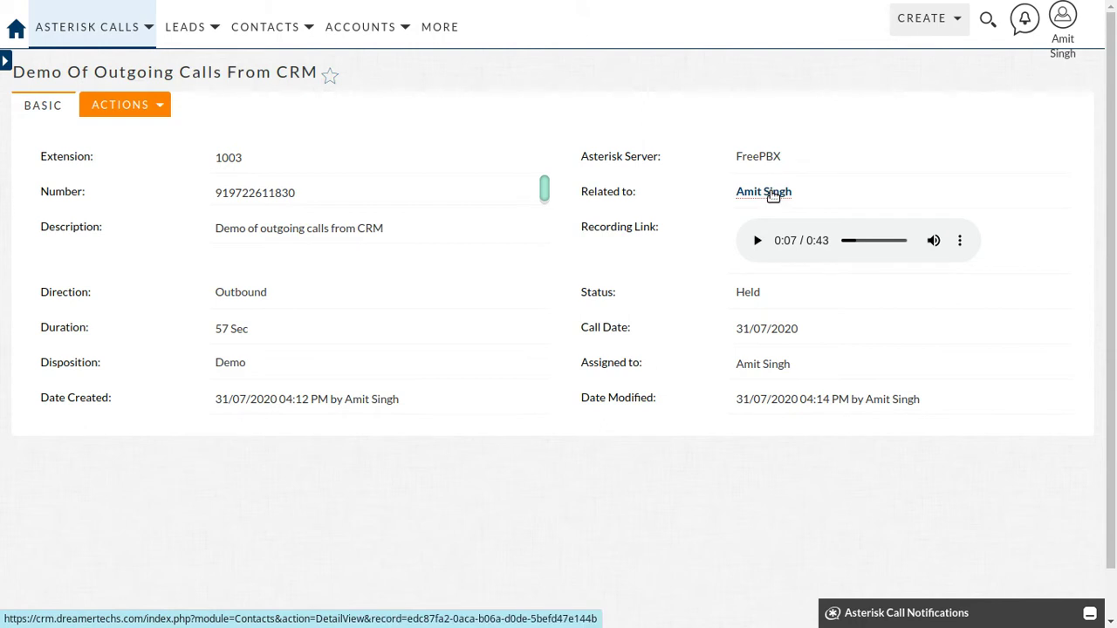
Open the call record's related contact, and advance the Google Slides presentation to the slide on click to call from list view.
{"action": "left_click", "coordinate": [772, 193]}
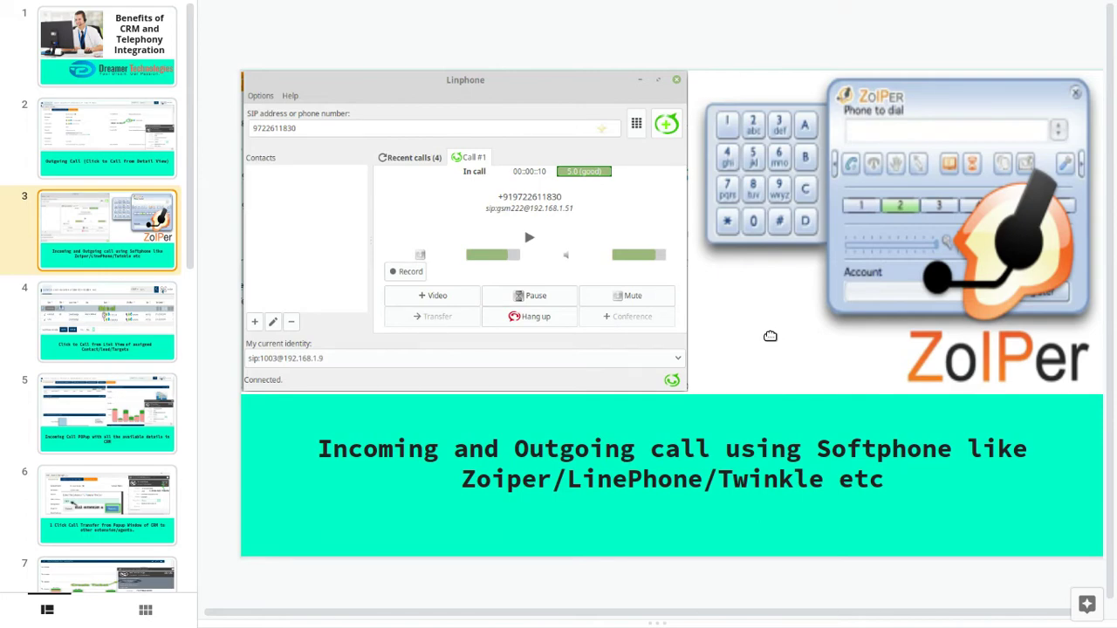
{"action": "key", "text": "Down"}
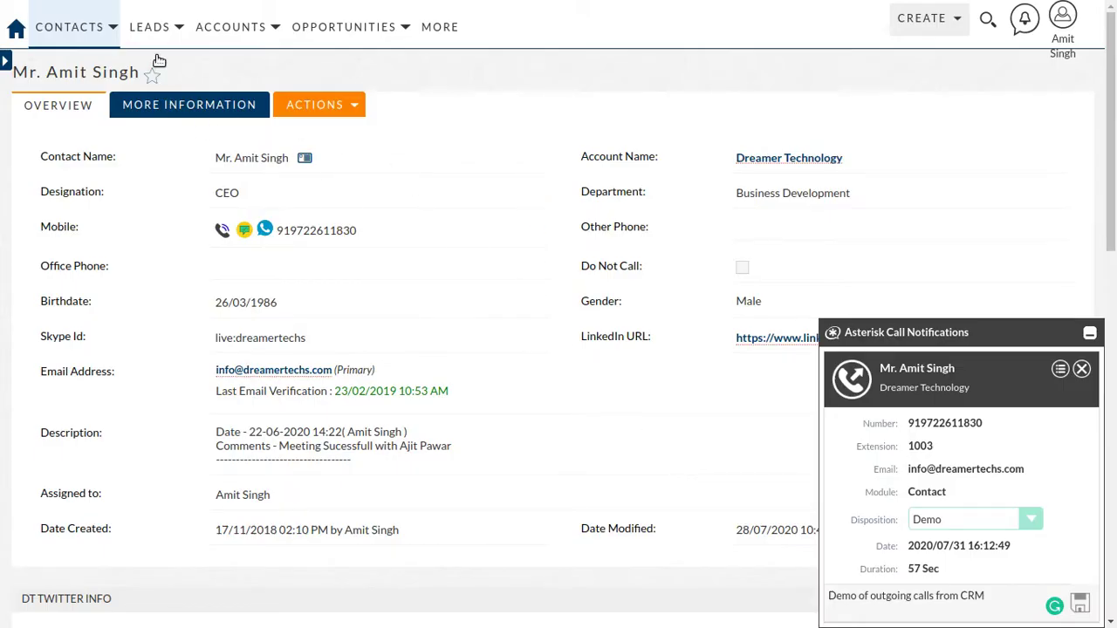
Open the Contacts list view and place a click-to-call to the mobile number of the second contact listed.
{"action": "mouse_move", "coordinate": [92, 28]}
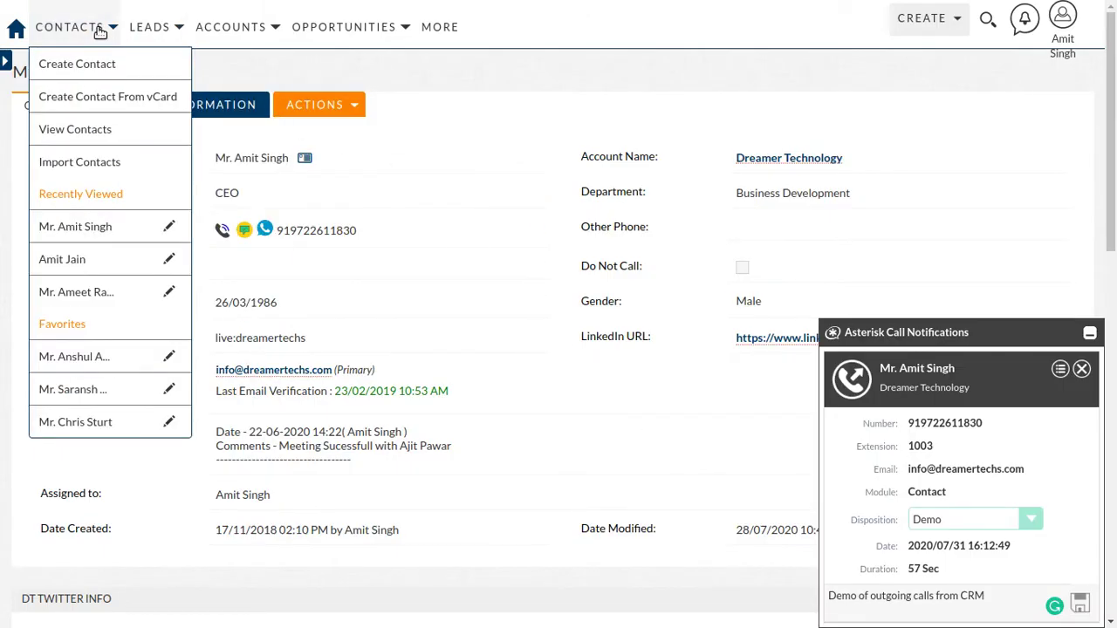
{"action": "left_click", "coordinate": [102, 130]}
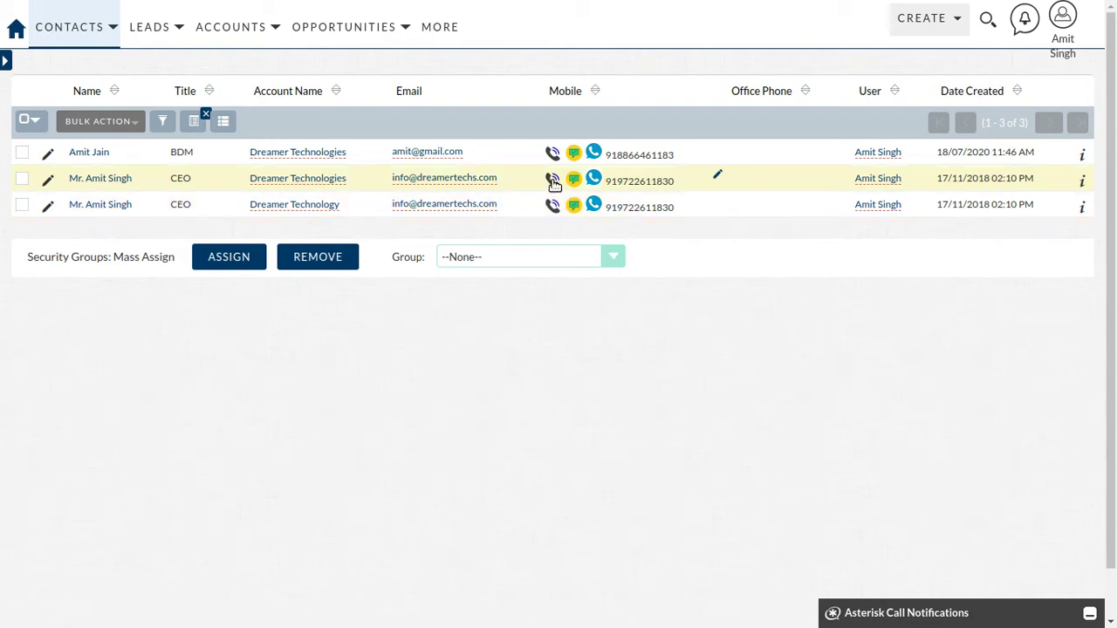
{"action": "left_click", "coordinate": [554, 181]}
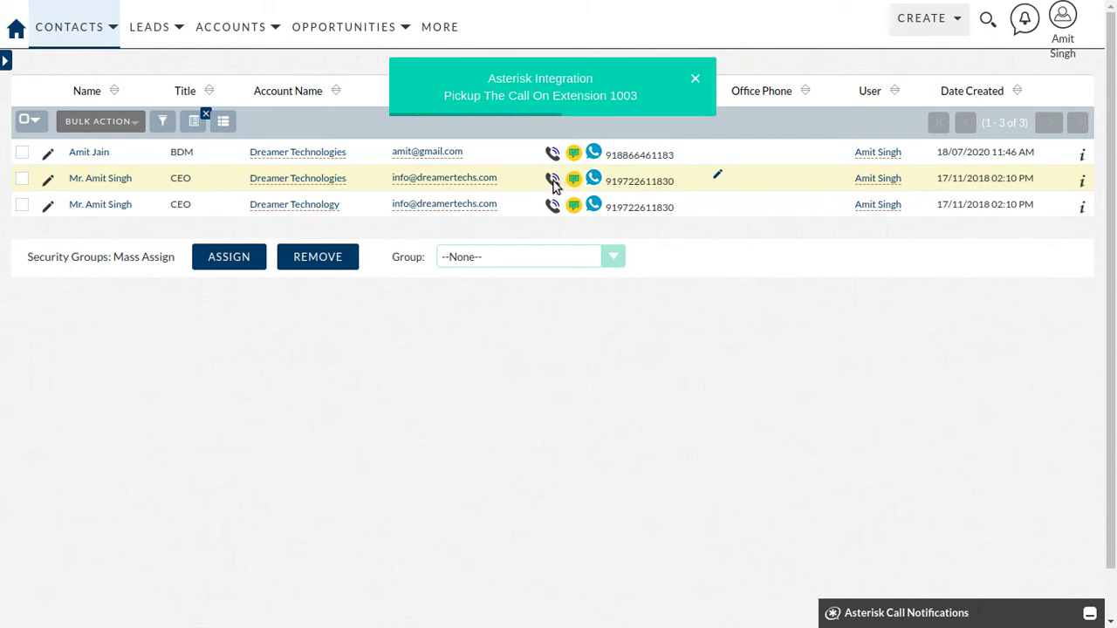
Switch to Linphone, answer the call ringing on extension 1003, and minimize the softphone window.
{"action": "key", "text": "alt+Tab"}
{"action": "key", "text": "alt+Tab"}
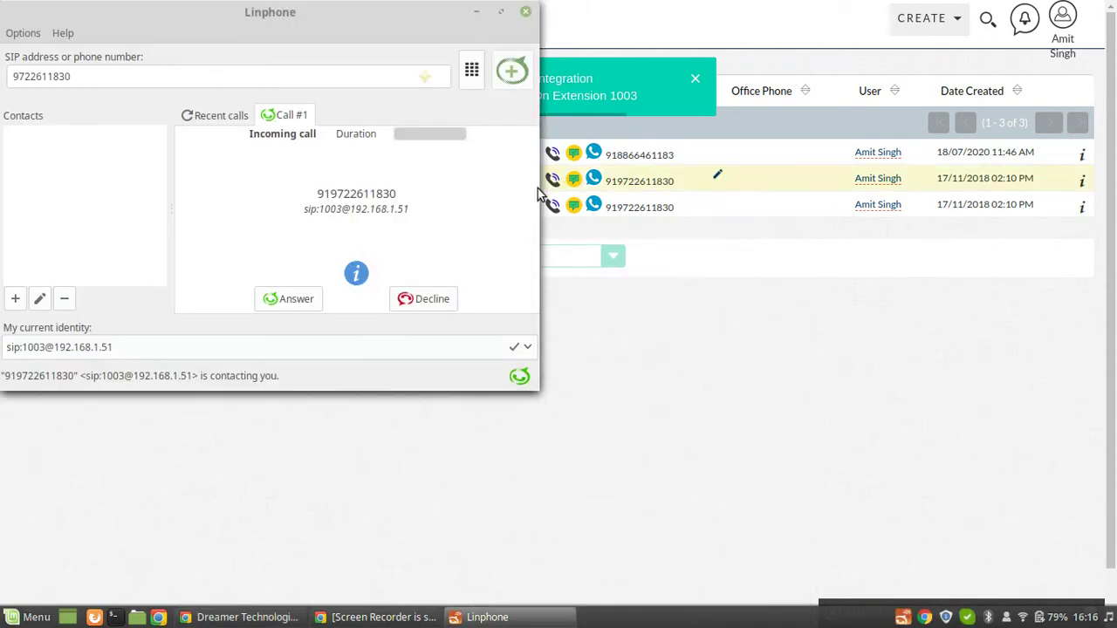
{"action": "left_click", "coordinate": [304, 288]}
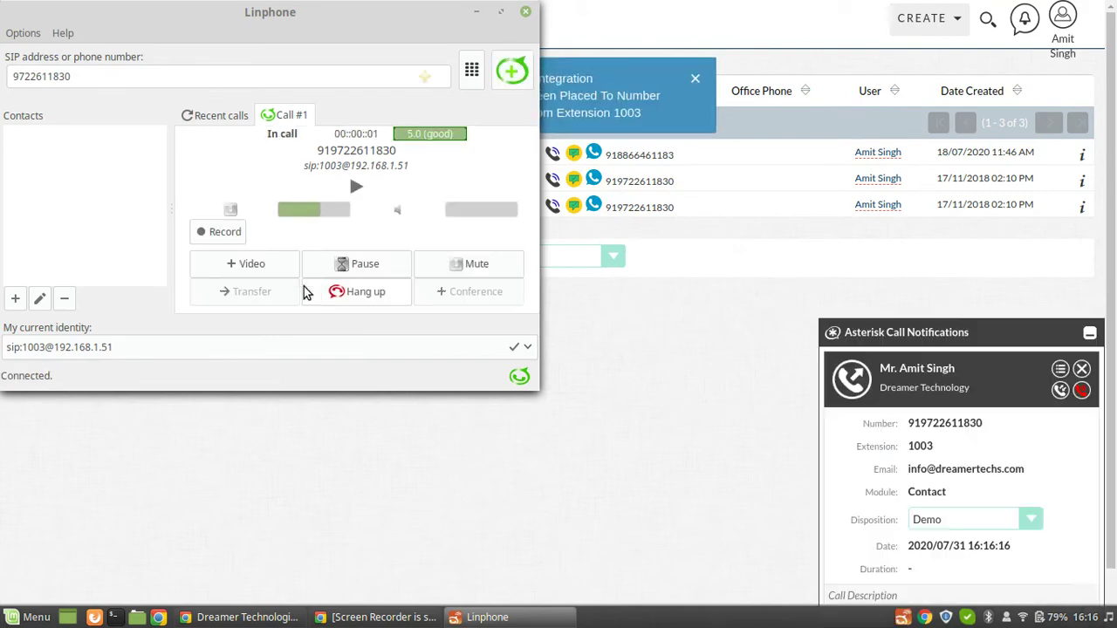
{"action": "left_click", "coordinate": [476, 12]}
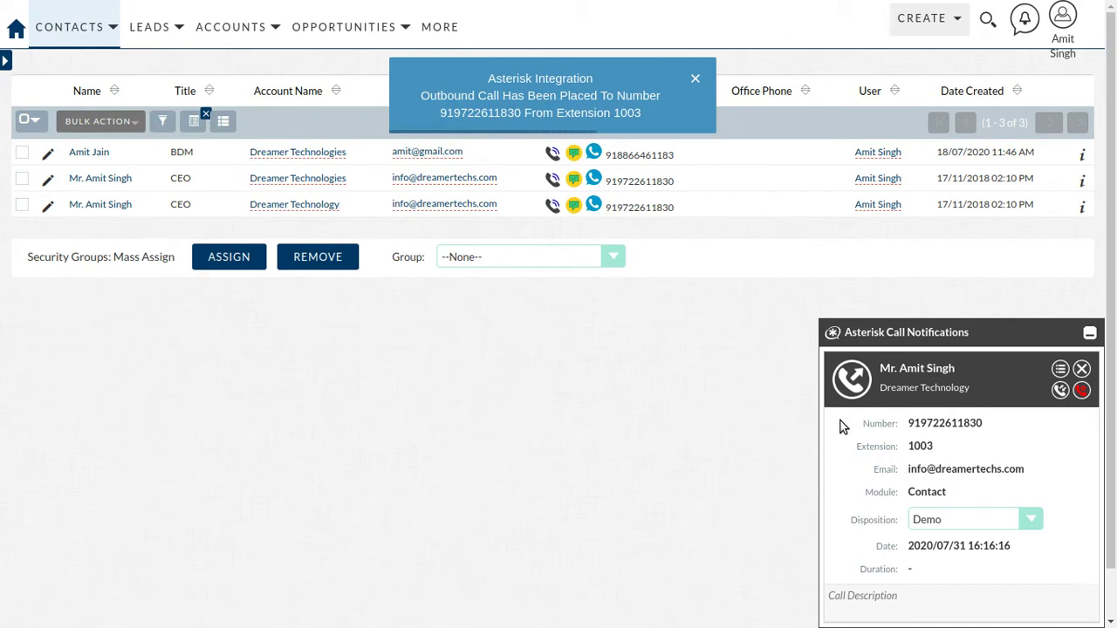
Hang up the outbound call from the CRM call popup and collapse the Asterisk Call Notifications window.
{"action": "left_click", "coordinate": [1082, 391]}
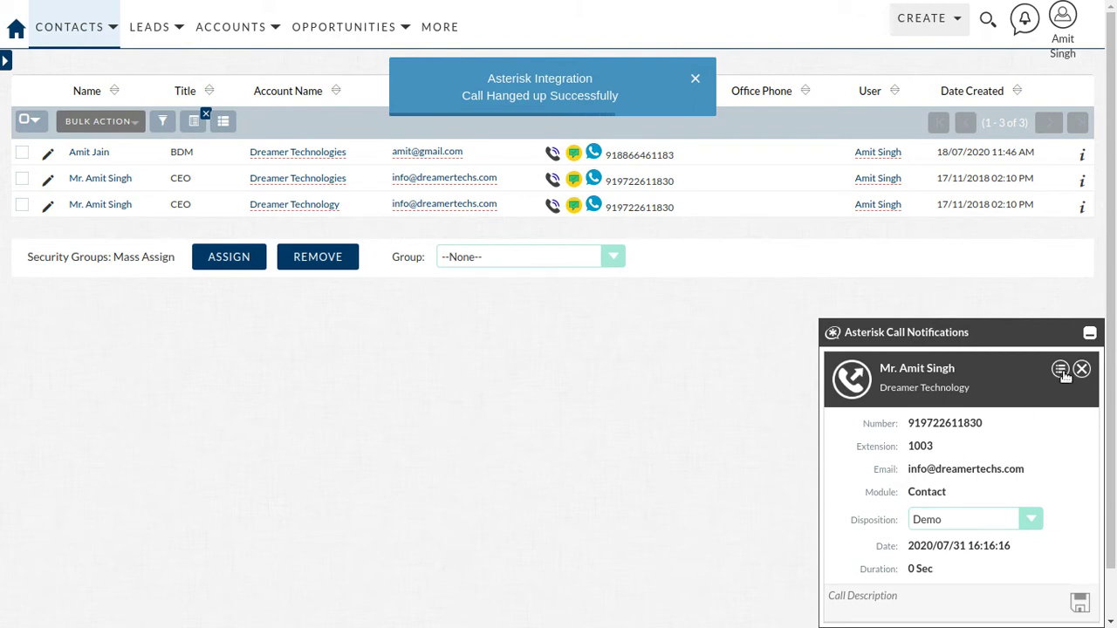
{"action": "left_click", "coordinate": [1091, 335]}
Look through the Leads list view with its click-to-call icons, and return to the Contacts list.
{"action": "mouse_move", "coordinate": [67, 39]}
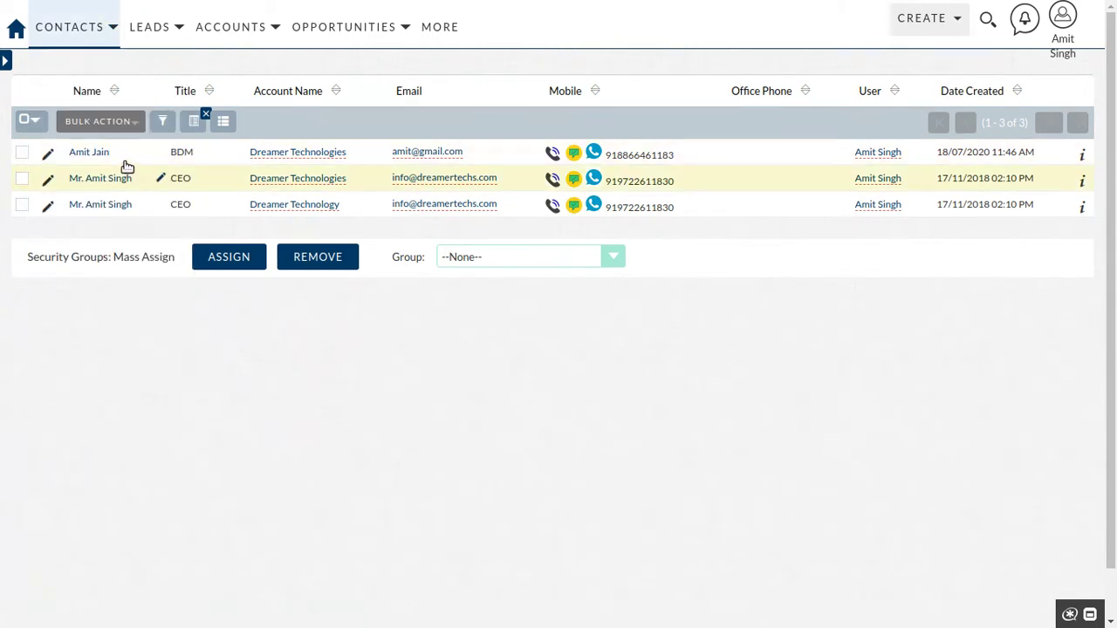
{"action": "mouse_move", "coordinate": [142, 29]}
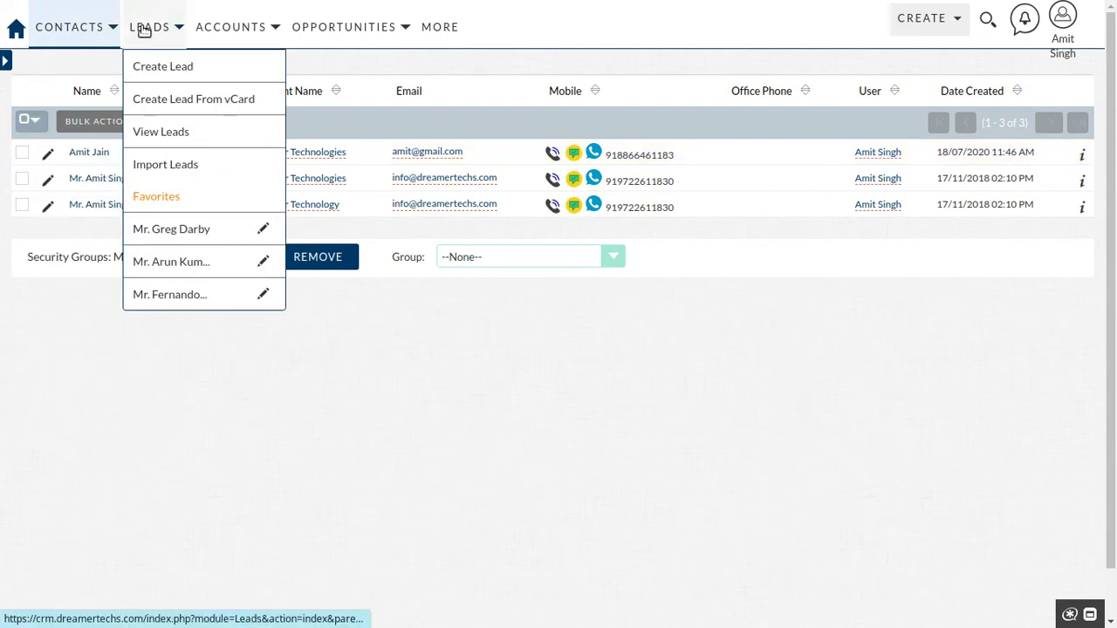
{"action": "left_click", "coordinate": [159, 137]}
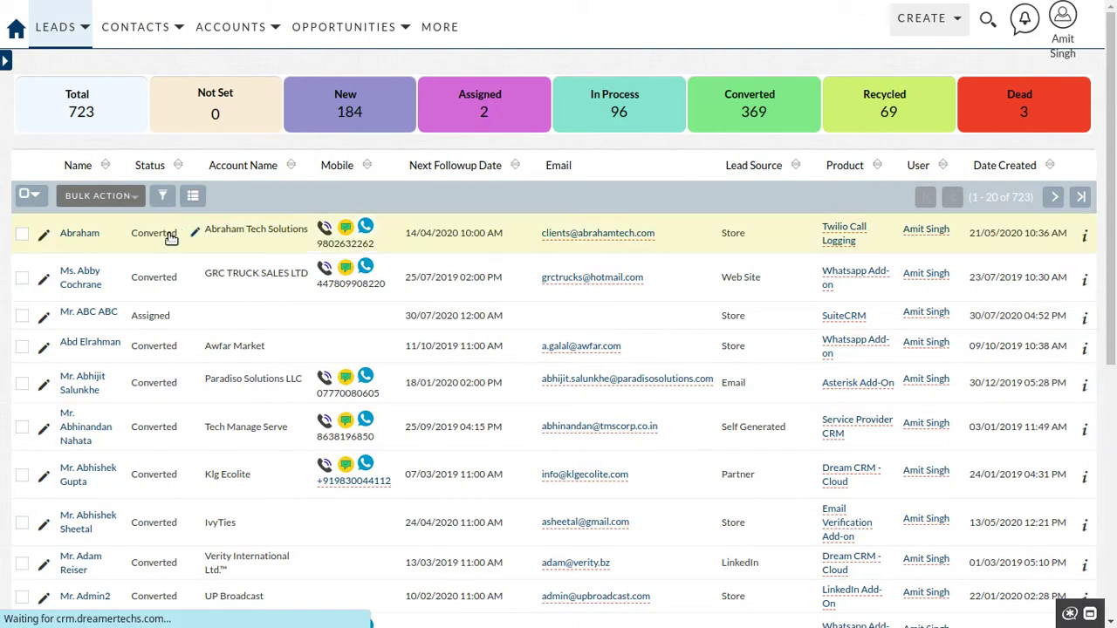
{"action": "scroll", "coordinate": [137, 274], "scroll_direction": "down", "scroll_amount": 1}
{"action": "mouse_move", "coordinate": [59, 7]}
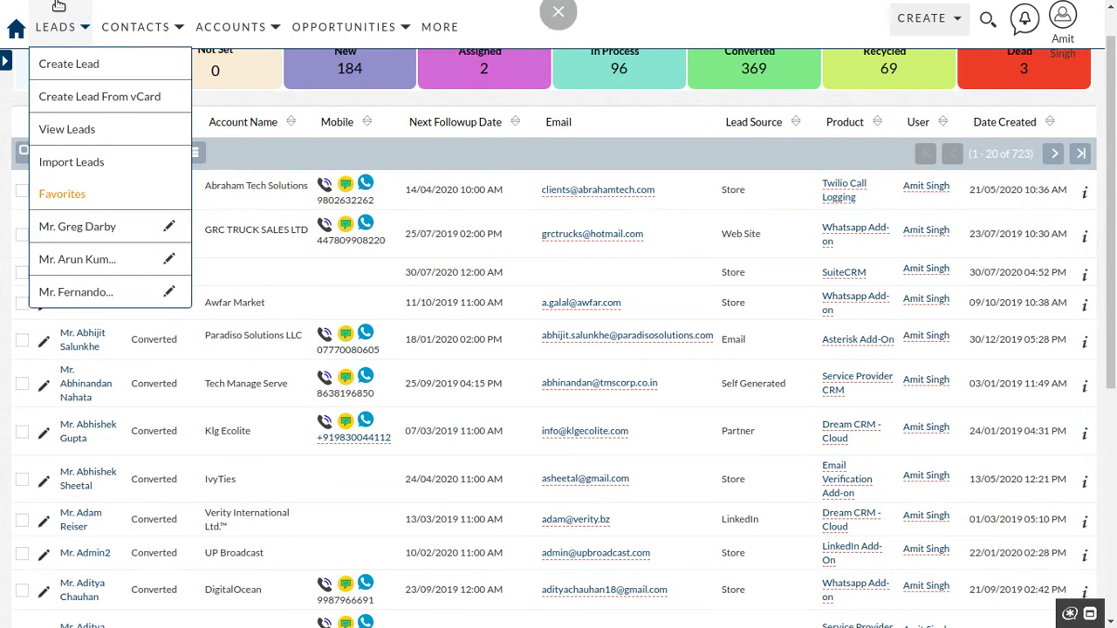
{"action": "mouse_move", "coordinate": [135, 27]}
{"action": "left_click", "coordinate": [144, 130]}
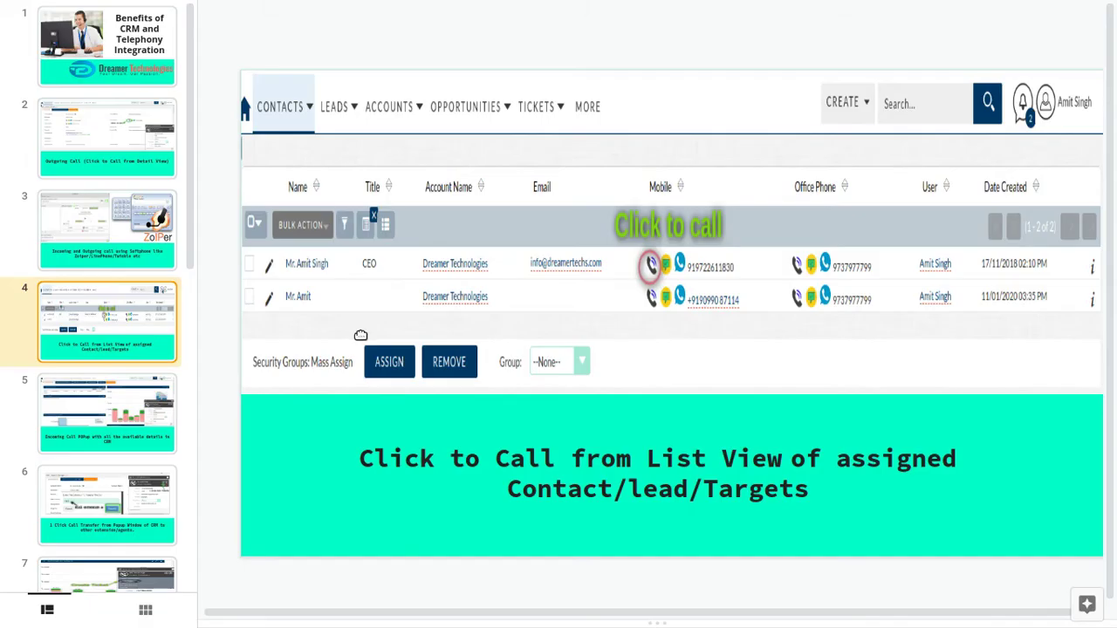
Advance the presentation to the incoming call popup slide, and open the CRM home dashboard.
{"action": "key", "text": "Down"}
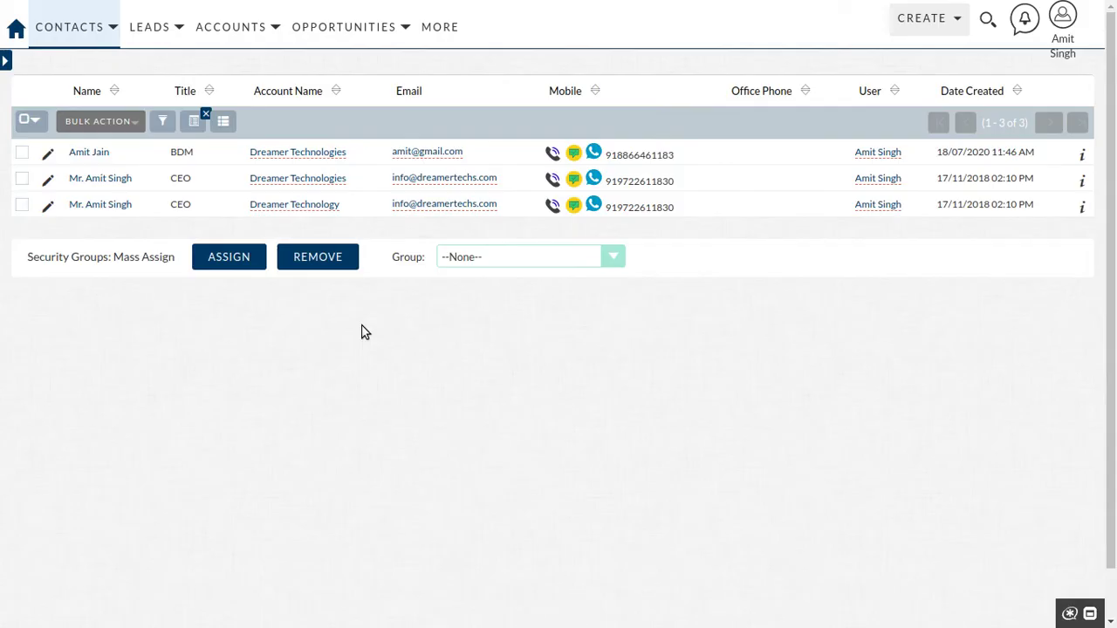
{"action": "left_click", "coordinate": [14, 32]}
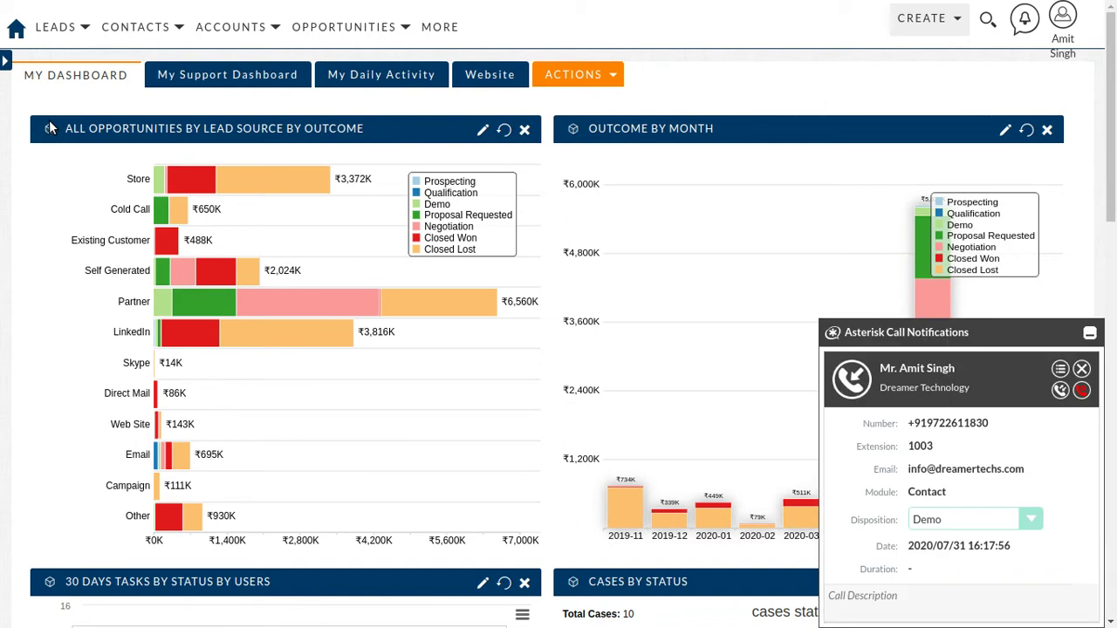
Switch to Linphone, answer the incoming call, and return to the CRM dashboard with its call popup.
{"action": "key", "text": "alt+Tab"}
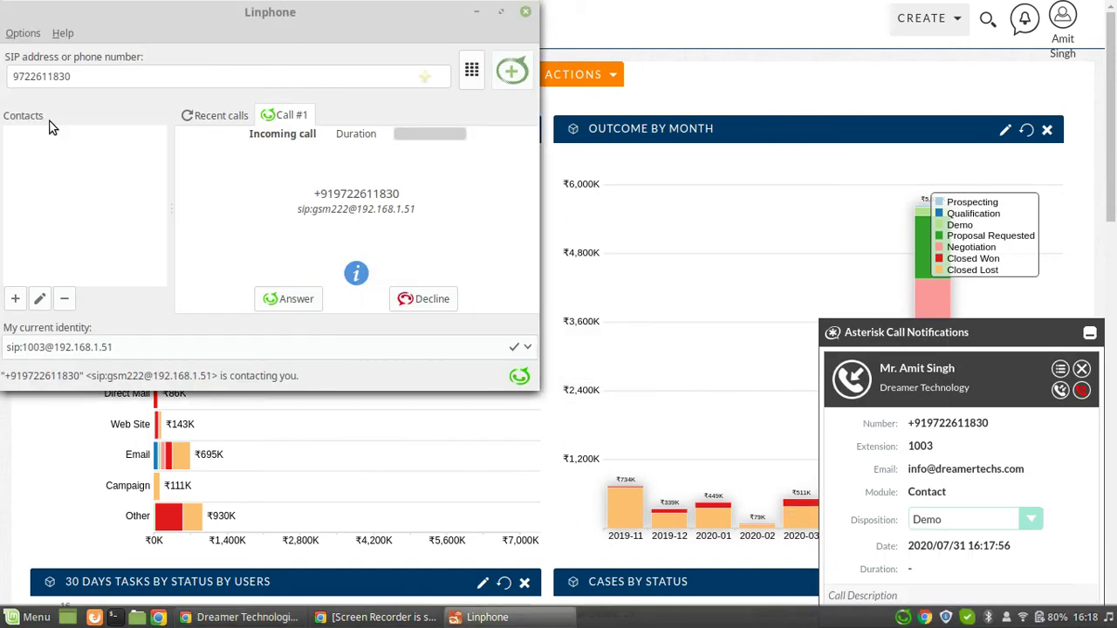
{"action": "left_click", "coordinate": [267, 298]}
{"action": "left_click", "coordinate": [558, 55]}
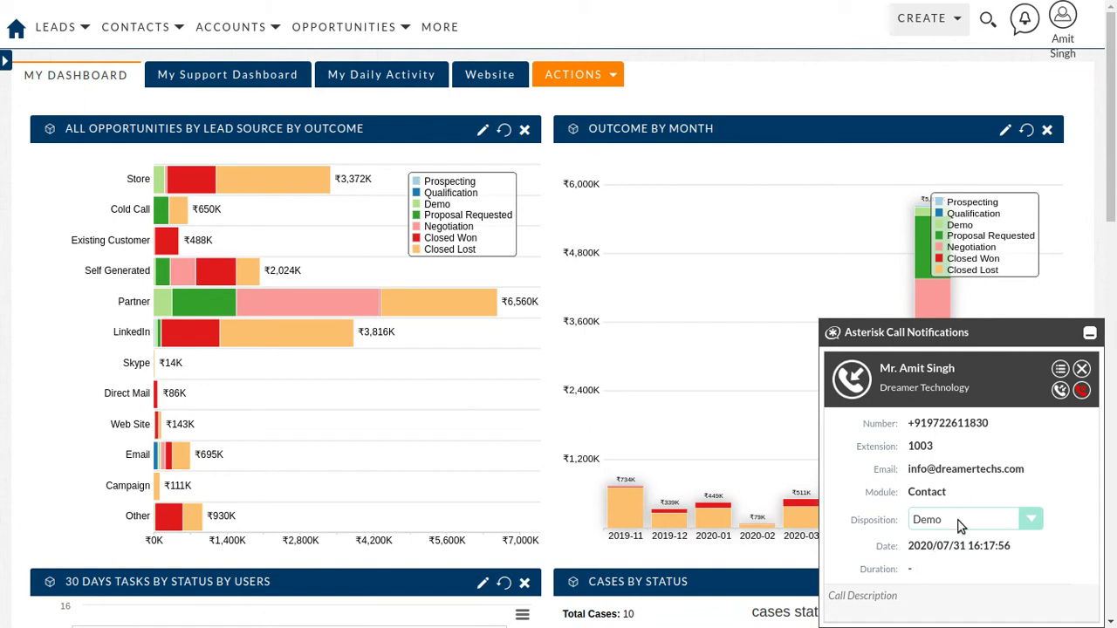
In the incoming call popup, review the quick-create actions and set the disposition to Sales and the description to "Incoming Call demo".
{"action": "left_click", "coordinate": [1061, 369]}
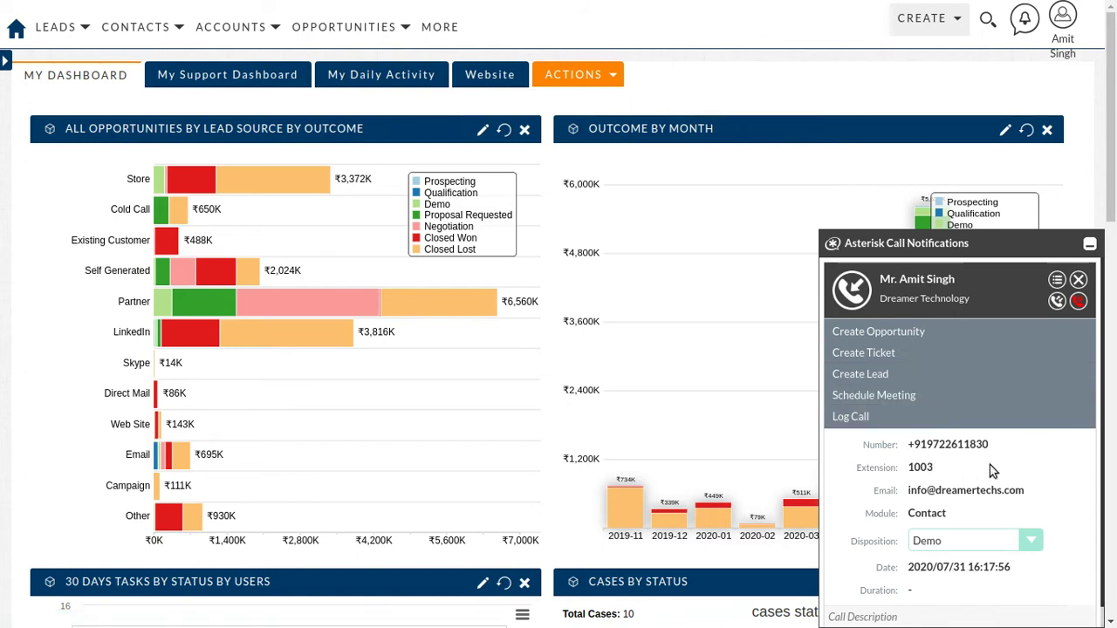
{"action": "left_click", "coordinate": [990, 543]}
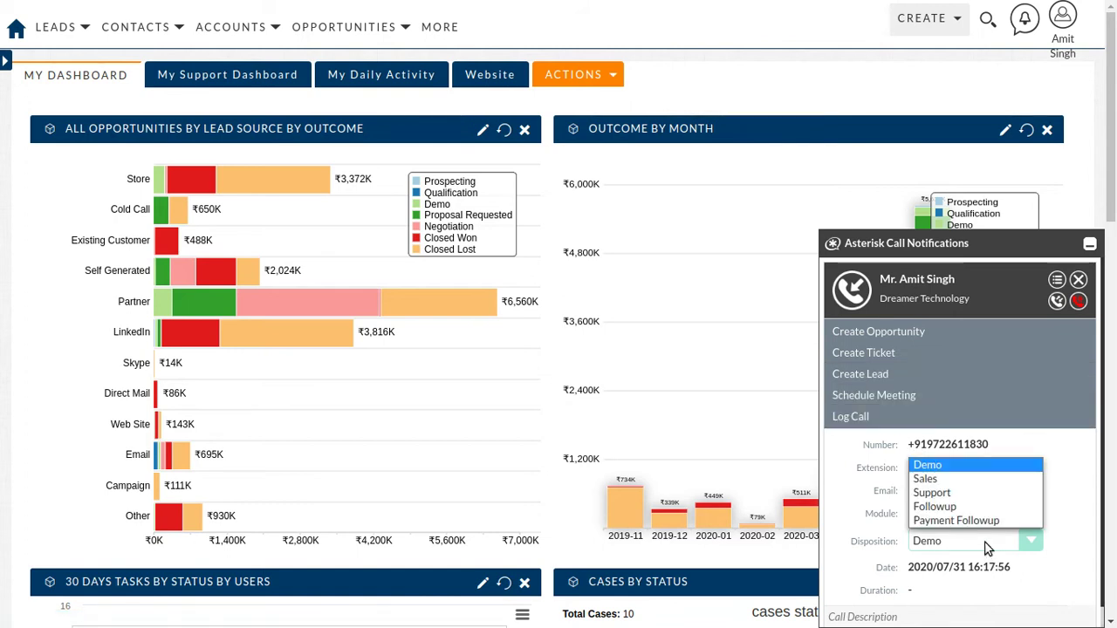
{"action": "left_click", "coordinate": [960, 479]}
{"action": "left_click", "coordinate": [917, 617]}
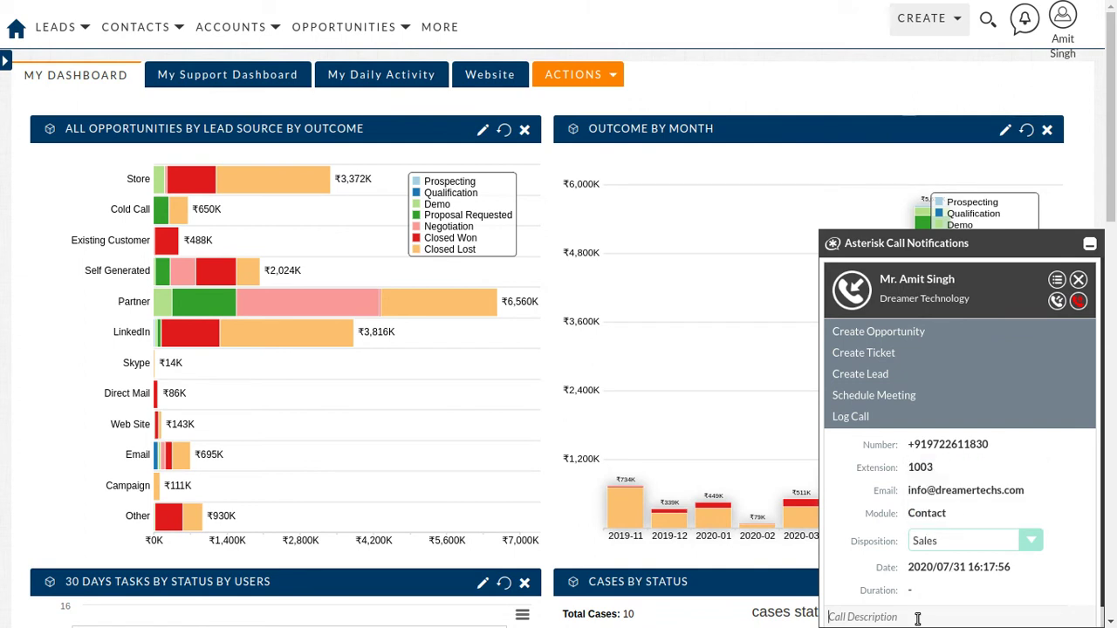
{"action": "type", "text": "Incoming Call"}
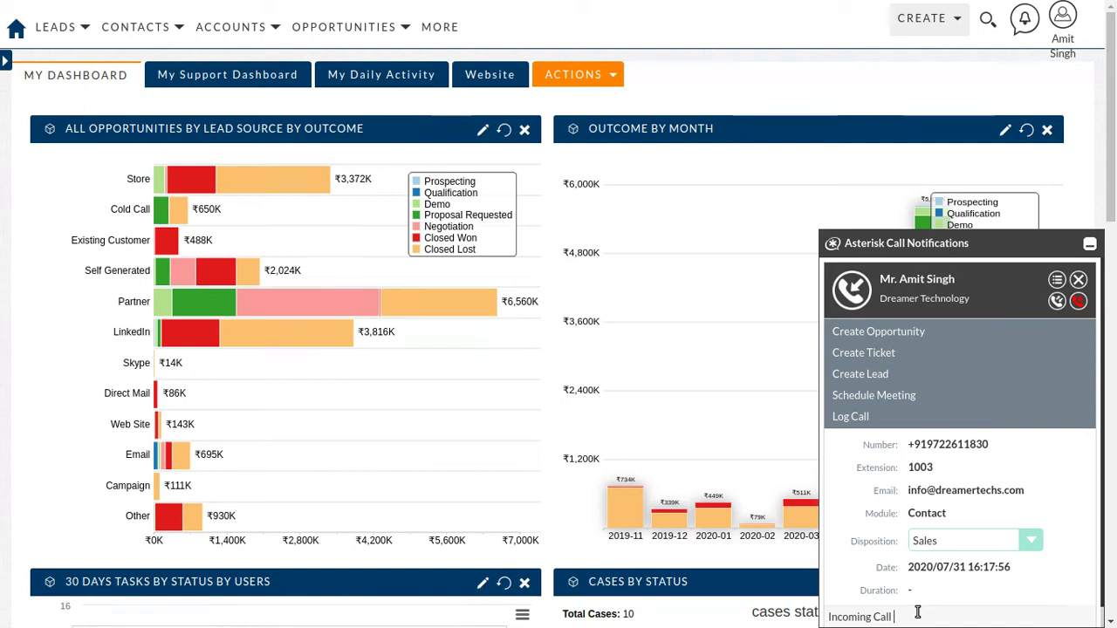
{"action": "type", "text": " demo"}
{"action": "left_click", "coordinate": [1057, 302]}
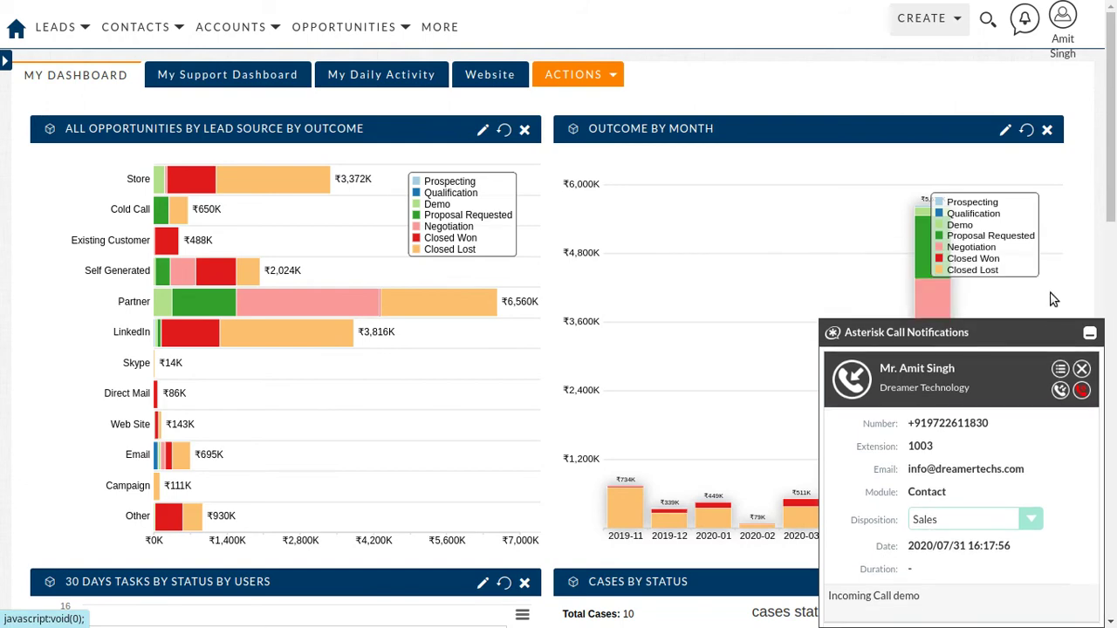
Transfer the incoming call to extension 1002 and dismiss the transfer notification.
{"action": "left_click", "coordinate": [1059, 392]}
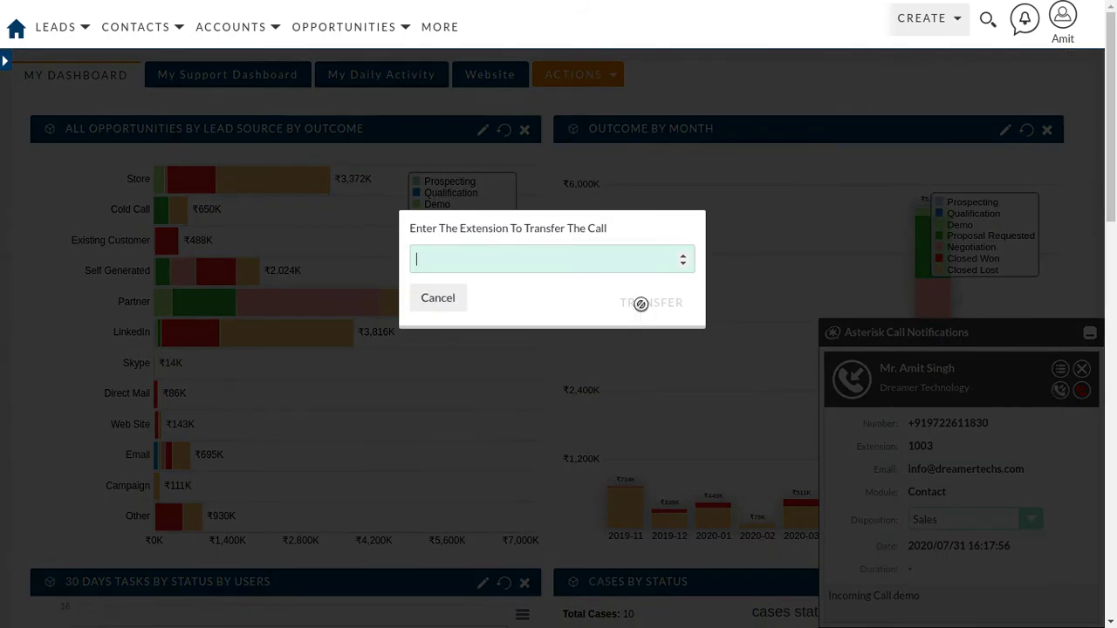
{"action": "type", "text": "1002"}
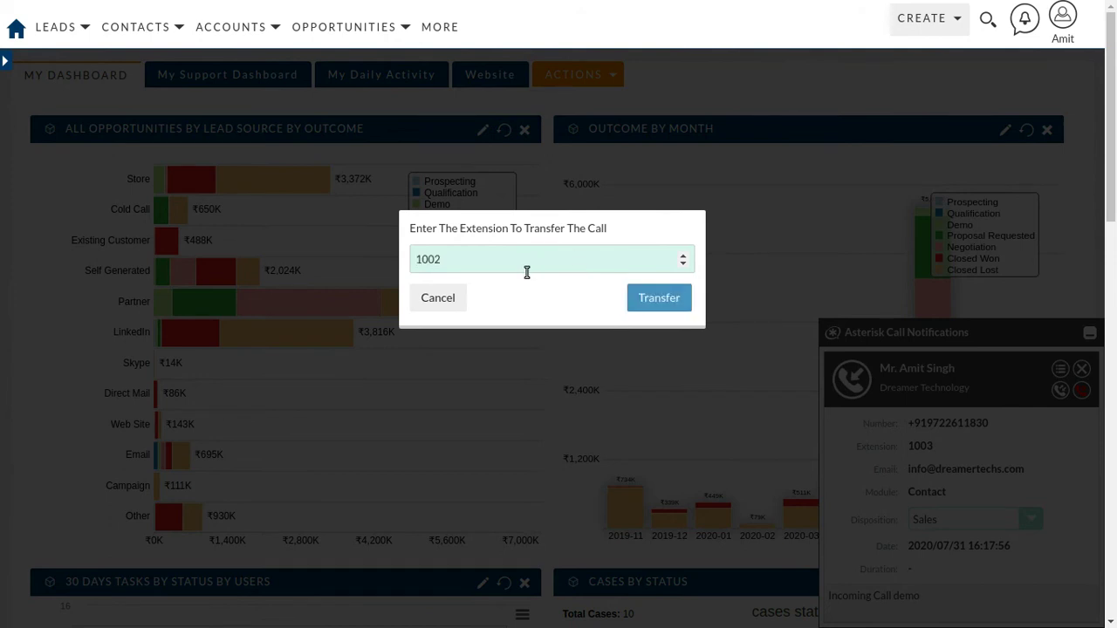
{"action": "left_click", "coordinate": [661, 299]}
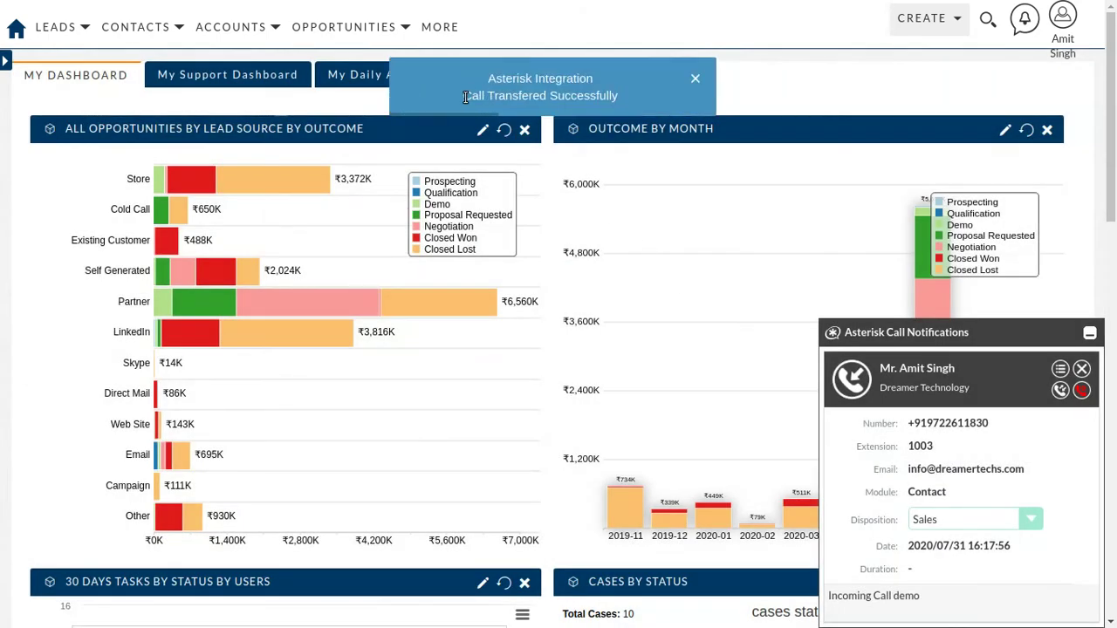
{"action": "left_click", "coordinate": [694, 81]}
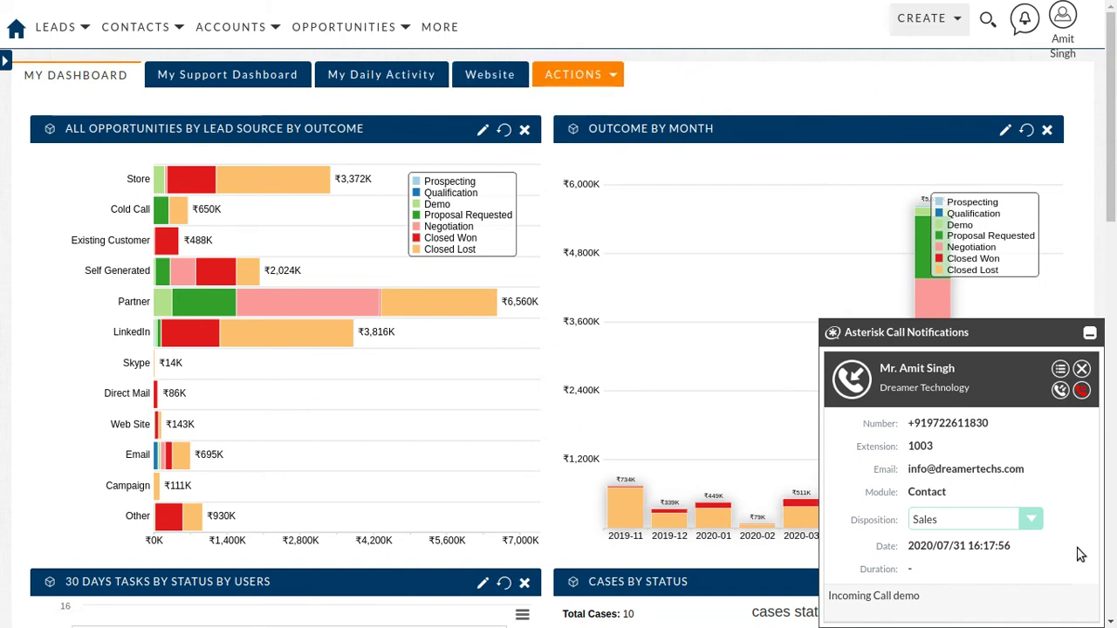
Try to hang up the transferred call from the popup, and save its description and disposition.
{"action": "left_click", "coordinate": [1019, 597]}
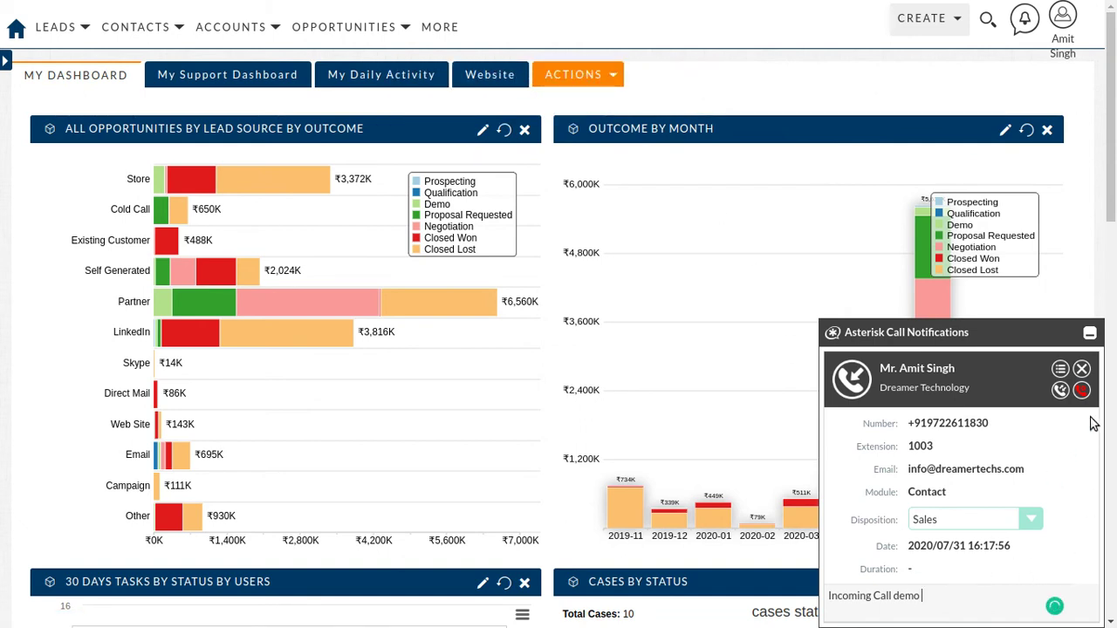
{"action": "left_click", "coordinate": [1082, 391]}
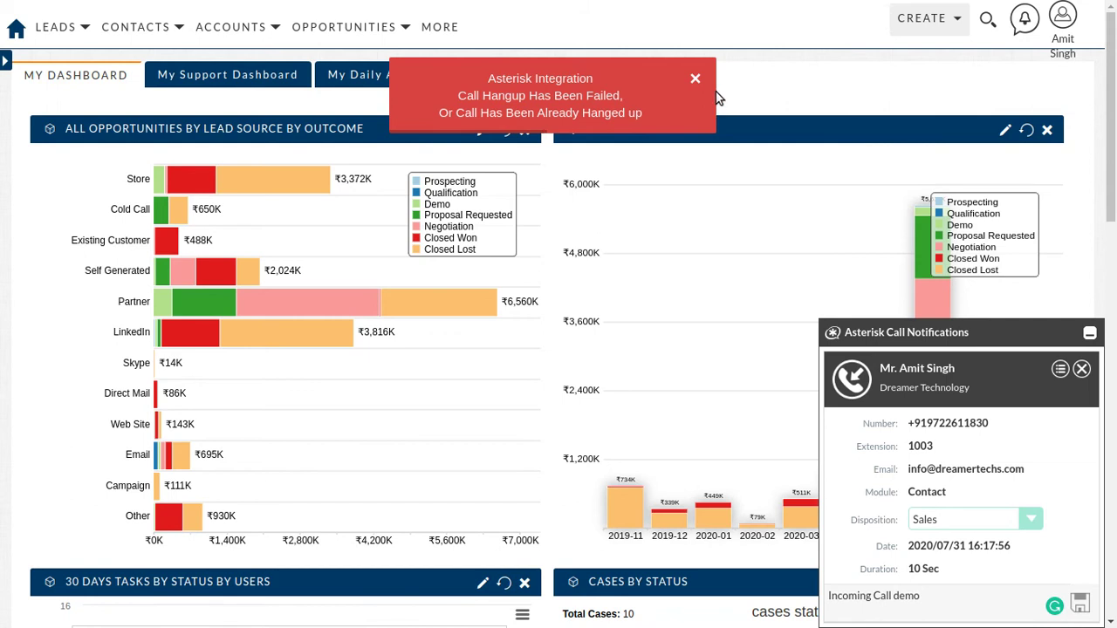
{"action": "left_click", "coordinate": [695, 79]}
{"action": "left_click", "coordinate": [1080, 609]}
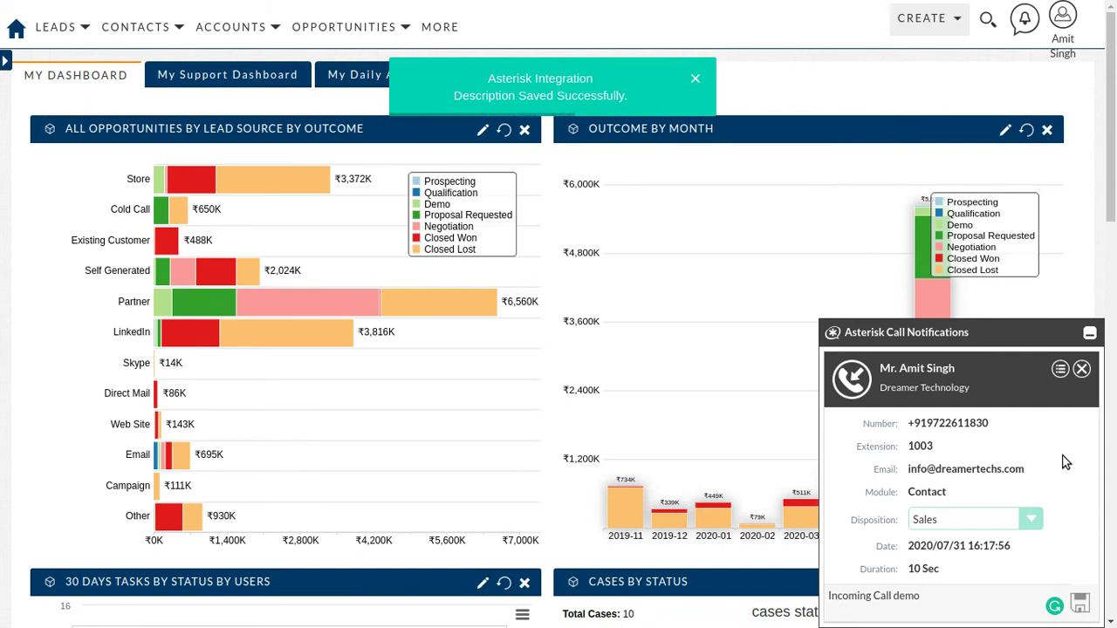
Open the caller's contact record from the popup, examine its Asterisk Calls list, and open the "Incoming Call demo" record.
{"action": "left_click", "coordinate": [934, 371]}
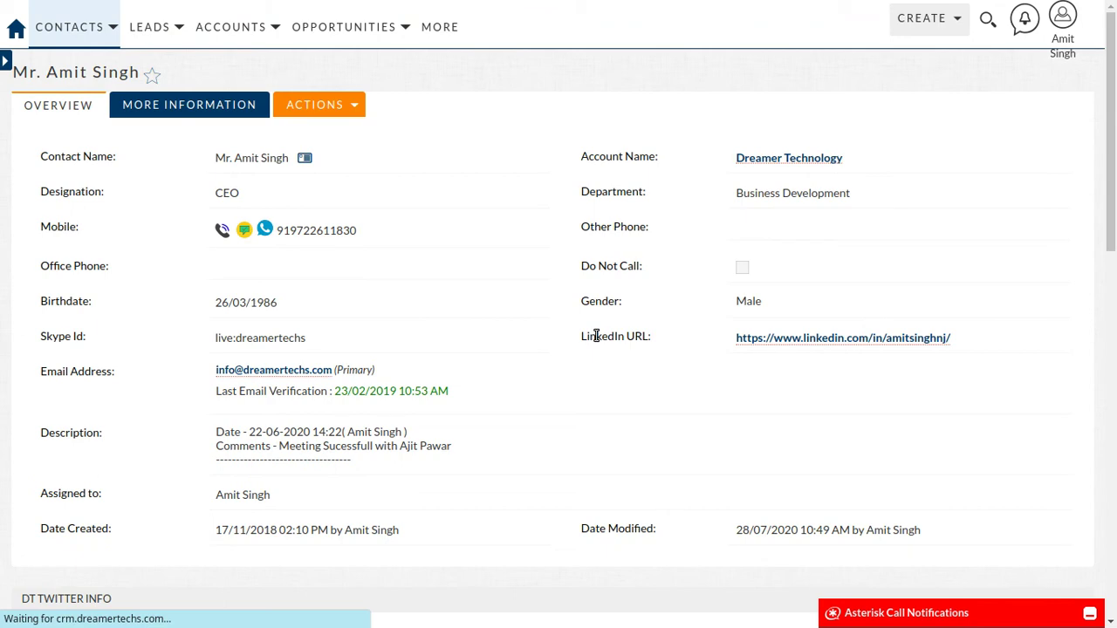
{"action": "scroll", "coordinate": [596, 338], "scroll_direction": "down", "scroll_amount": 7}
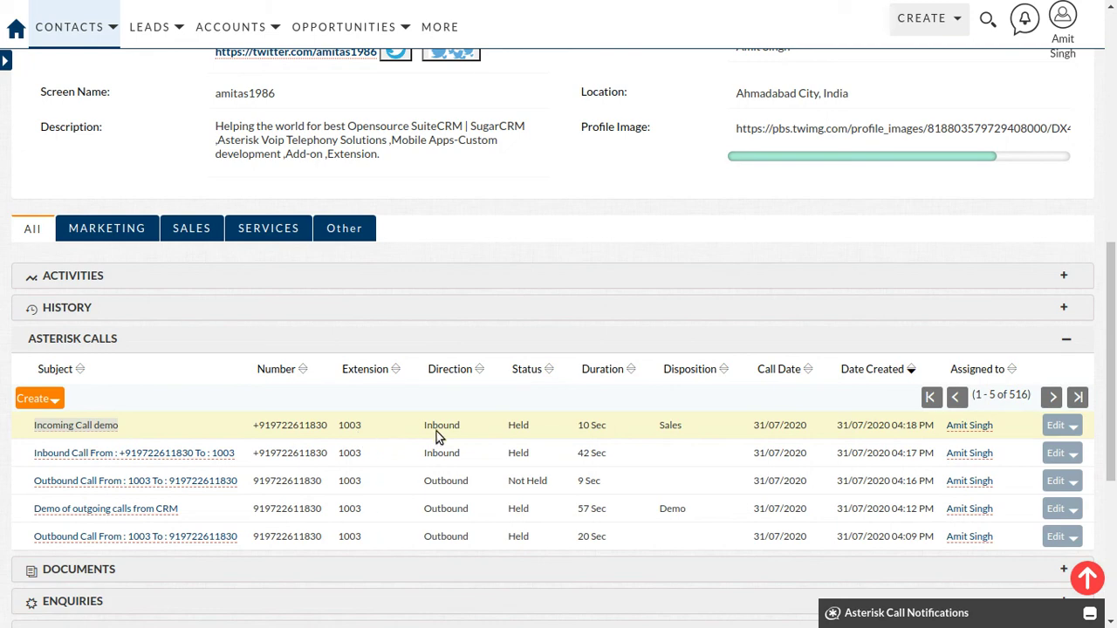
{"action": "left_click_drag", "start_coordinate": [420, 426], "coordinate": [446, 426]}
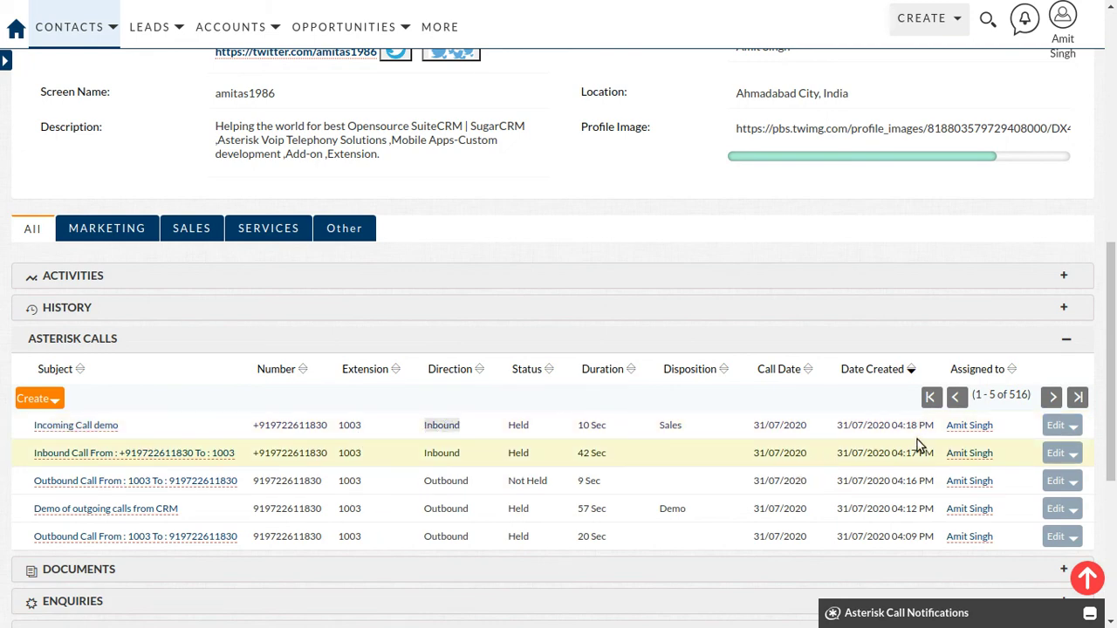
{"action": "left_click", "coordinate": [841, 425]}
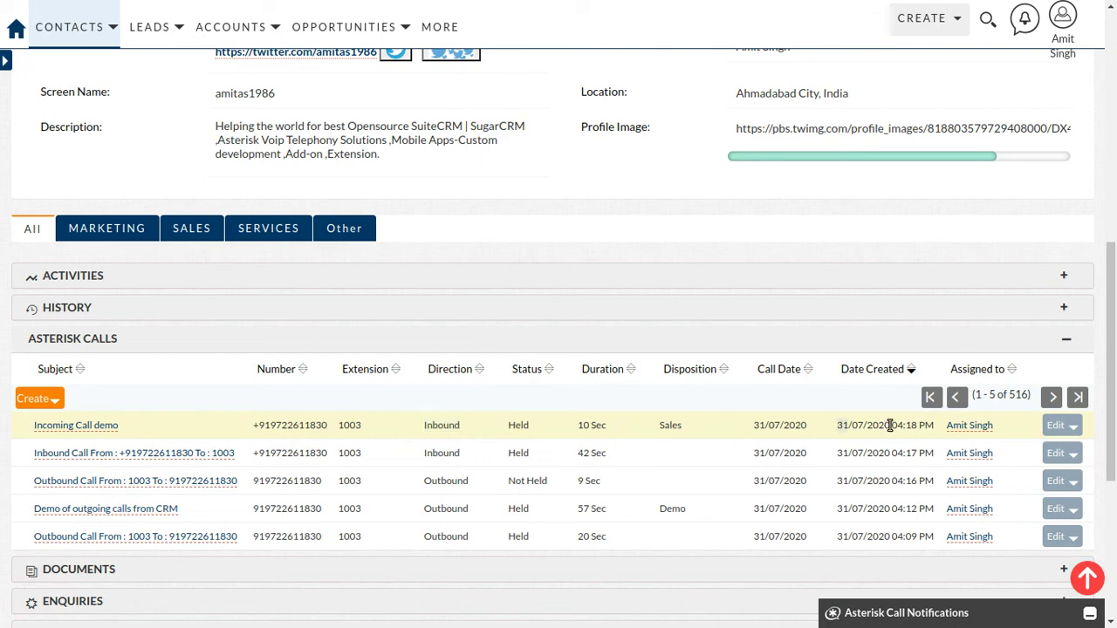
{"action": "left_click_drag", "start_coordinate": [890, 425], "coordinate": [934, 426]}
{"action": "left_click", "coordinate": [93, 428]}
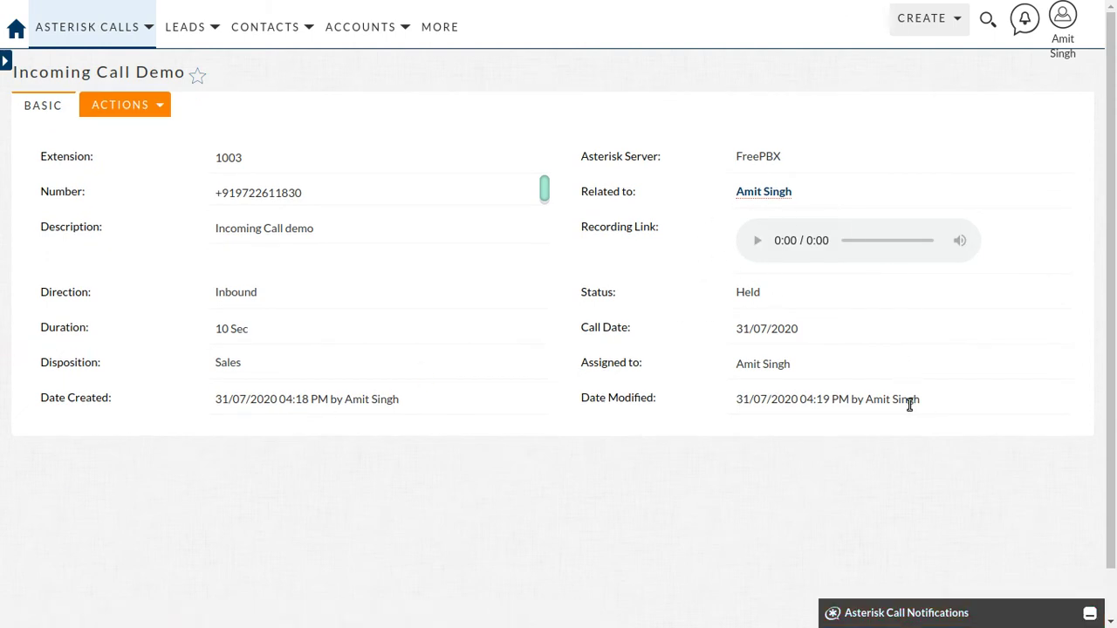
Switch to the Google Slides presentation and review the remaining benefit slides, from one-click call transfer to call reporting, ending on the Thank you slide.
{"action": "left_click", "coordinate": [759, 196]}
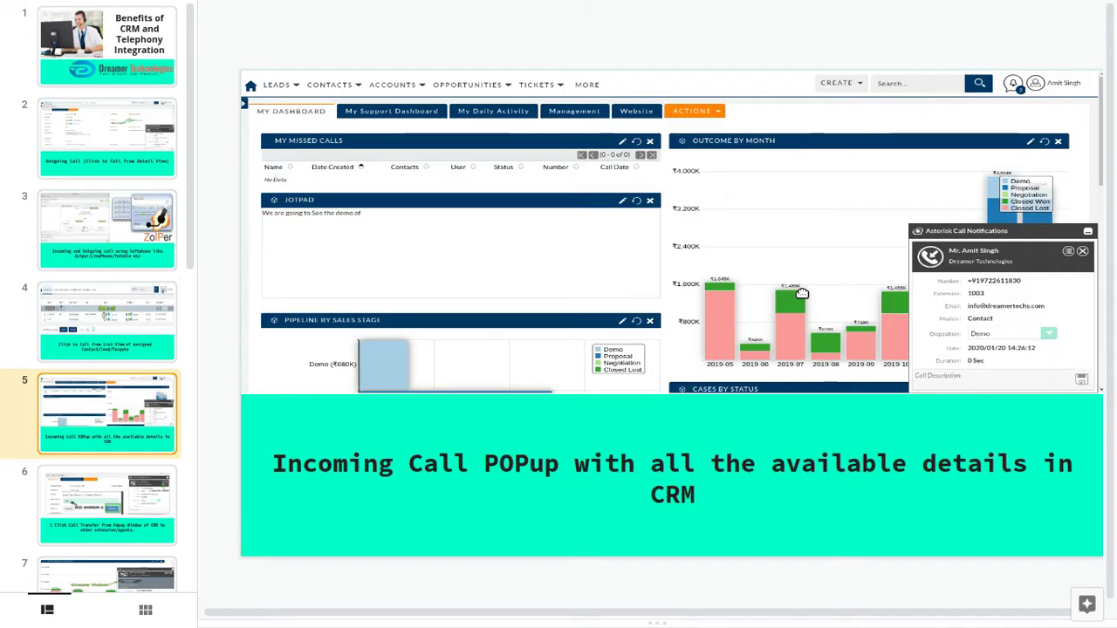
{"action": "key", "text": "Down"}
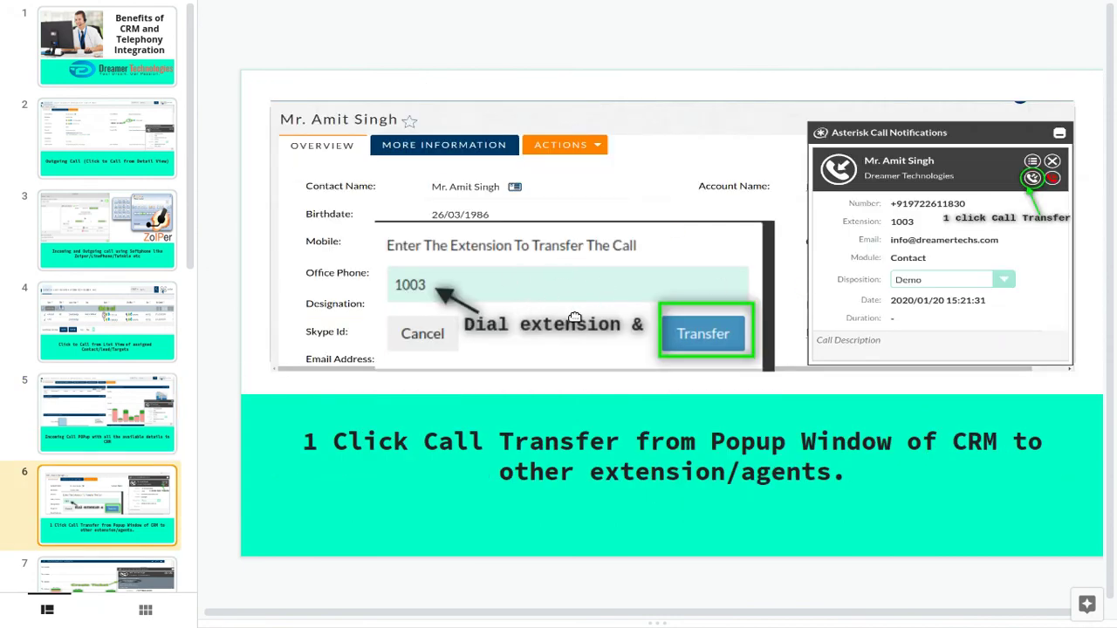
{"action": "key", "text": "Down"}
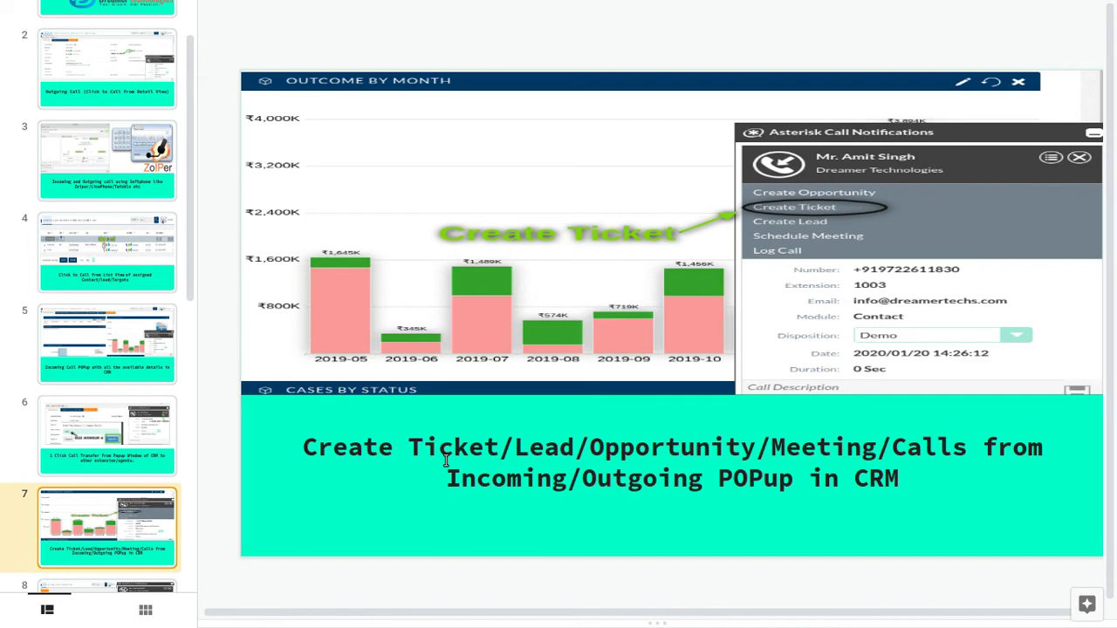
{"action": "key", "text": "Down"}
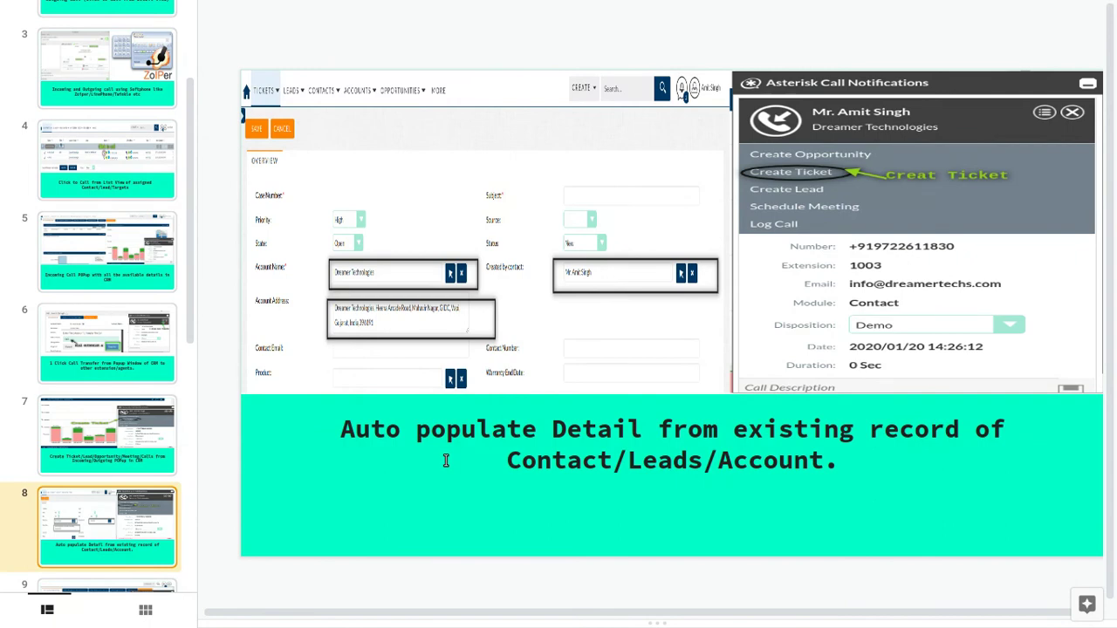
{"action": "key", "text": "Down"}
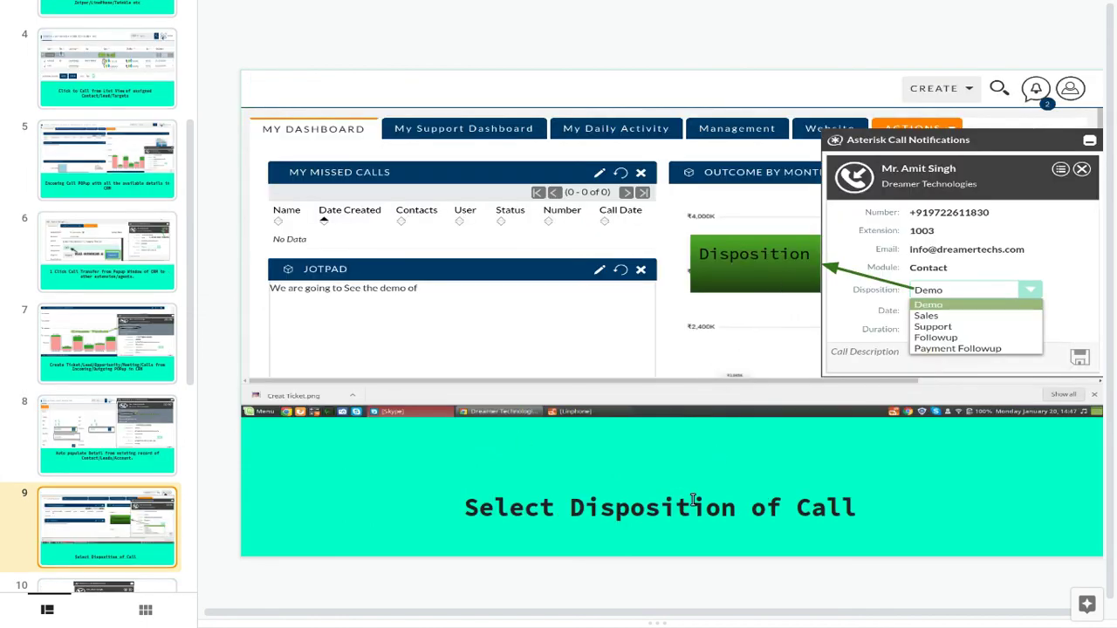
{"action": "key", "text": "Down"}
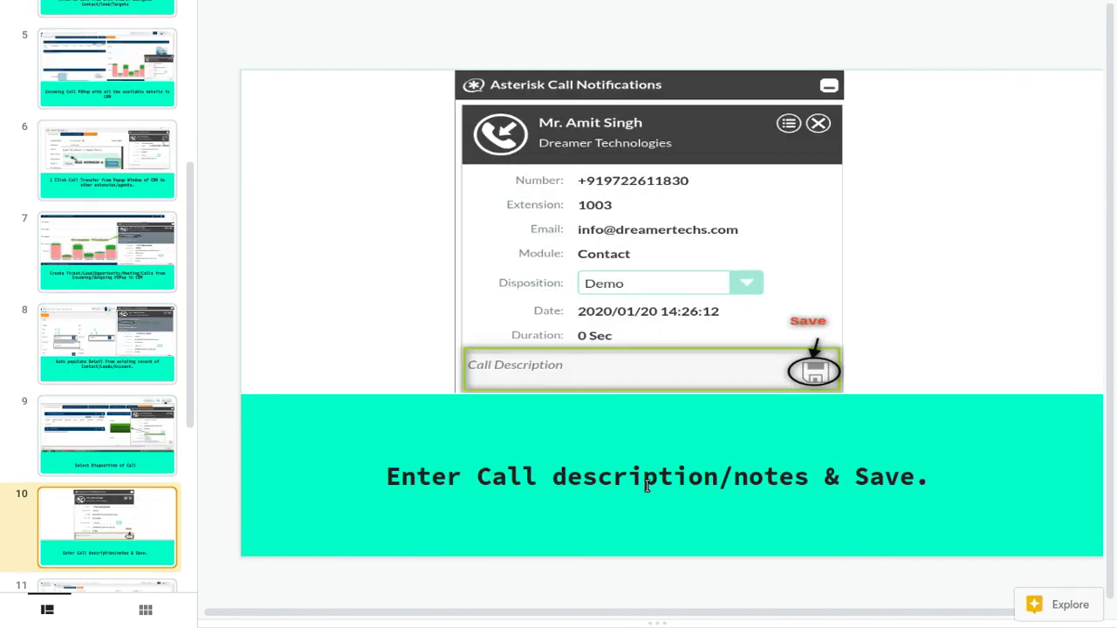
{"action": "key", "text": "Down"}
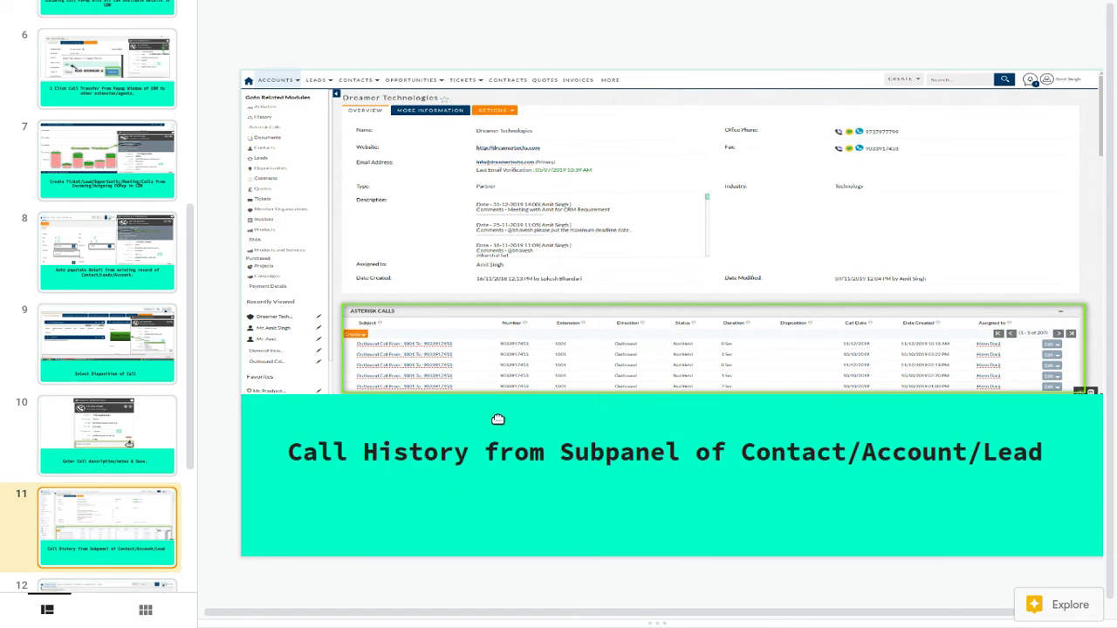
{"action": "key", "text": "Down"}
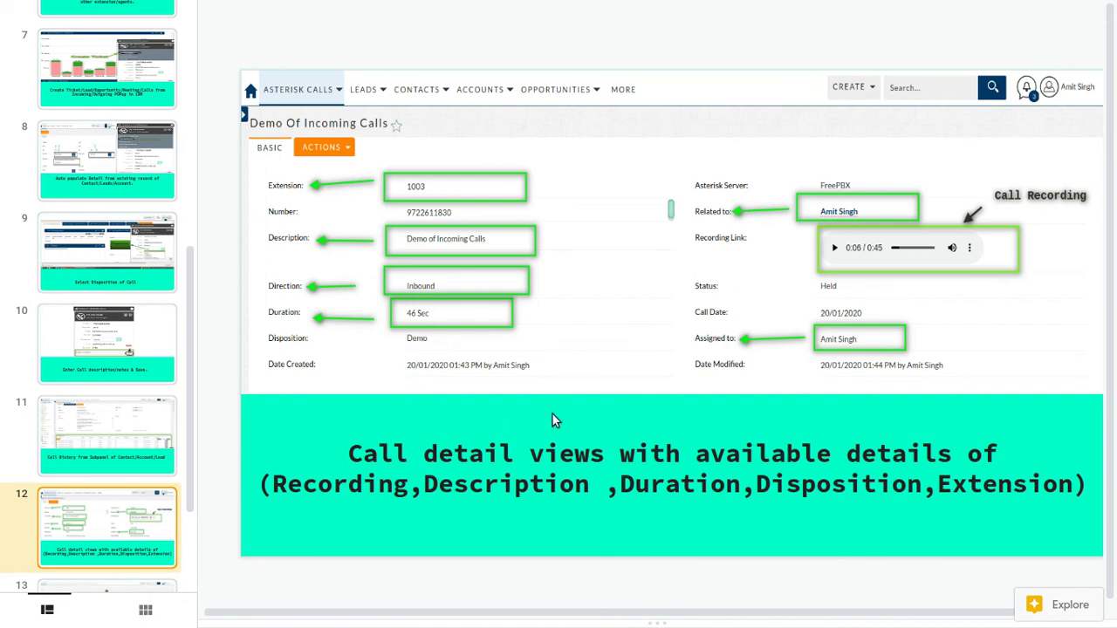
{"action": "key", "text": "Down"}
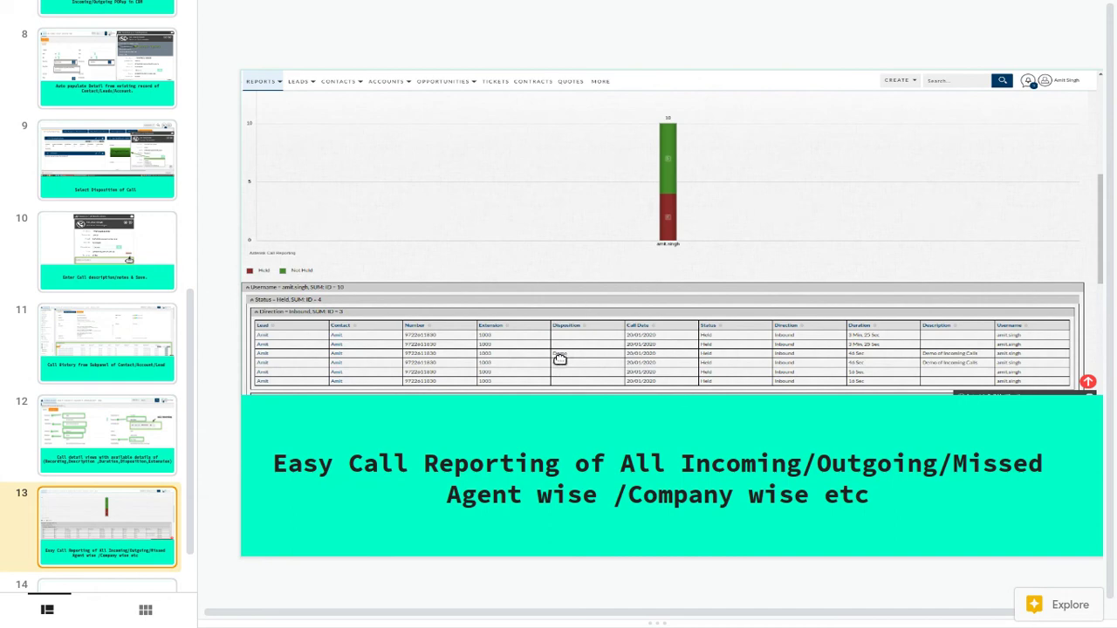
{"action": "scroll", "coordinate": [85, 353], "scroll_direction": "down", "scroll_amount": 2}
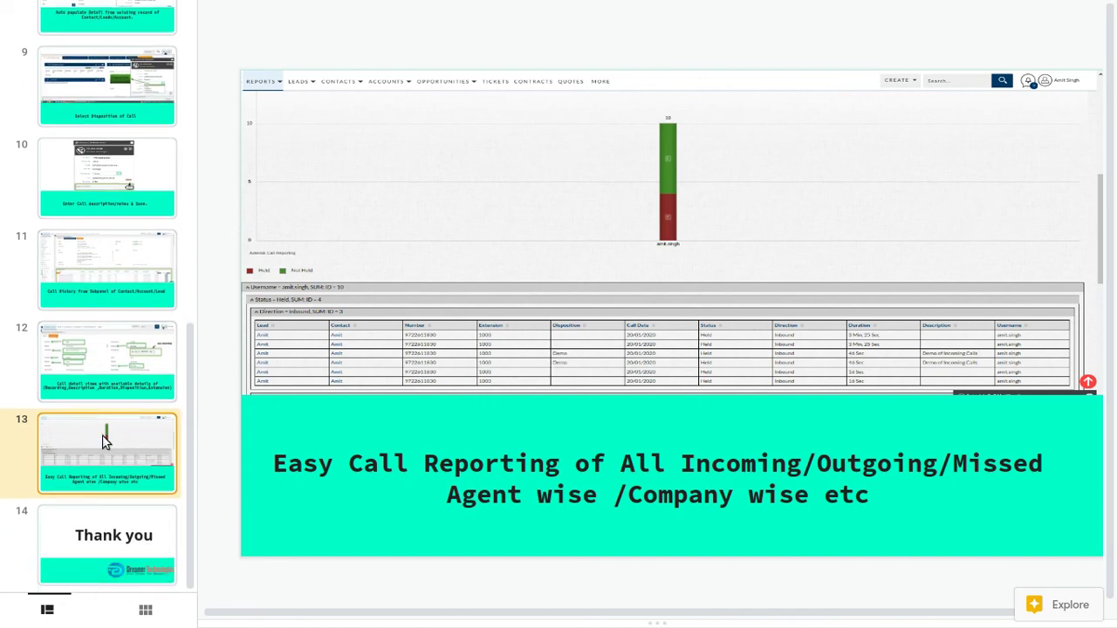
{"action": "left_click", "coordinate": [129, 545]}
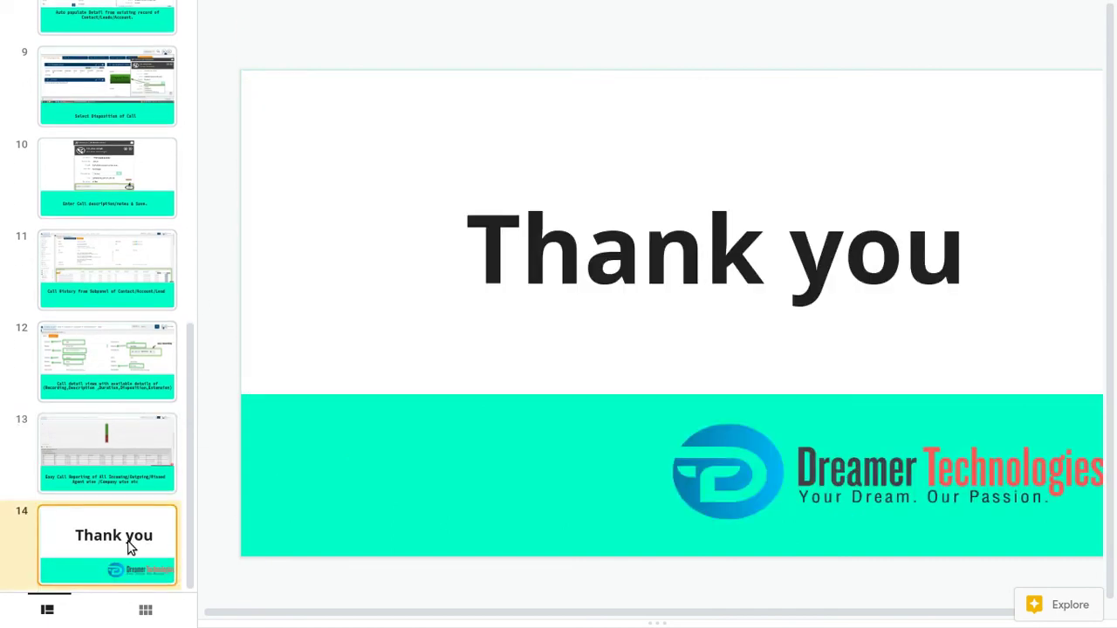